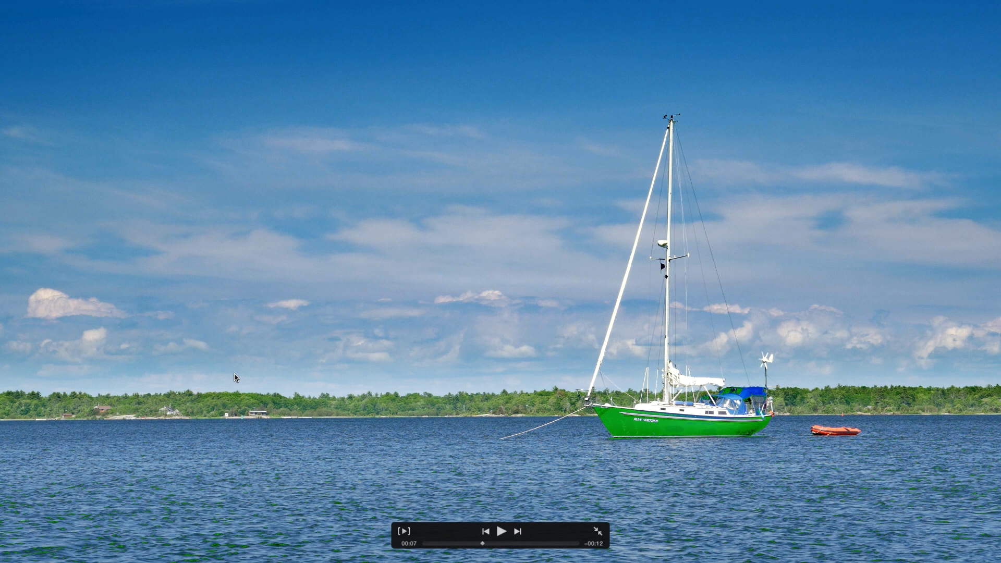
Exit full-screen playback of the finished green-hull sailboat clip
{"action": "key", "text": "Escape"}
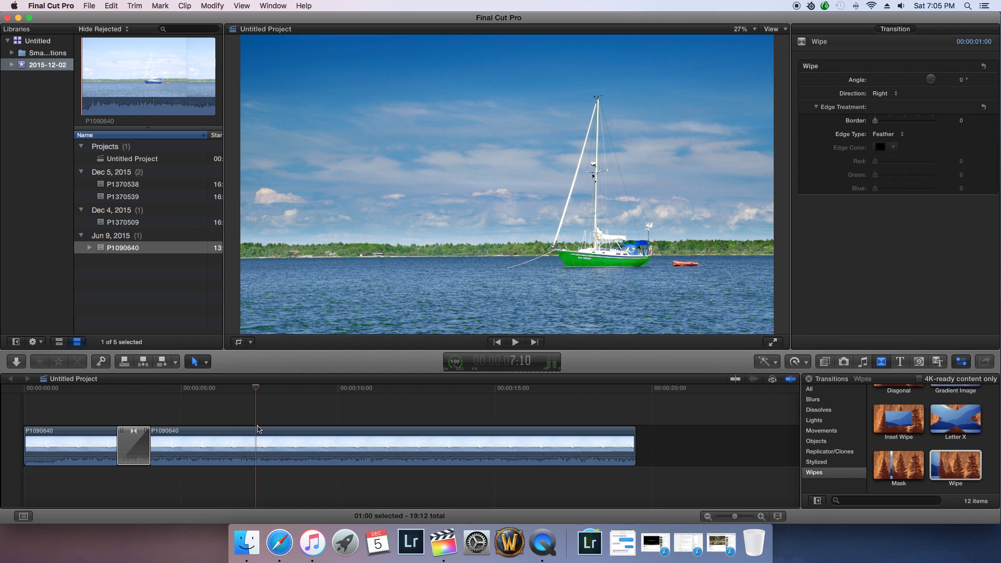
Zoom the timeline out and place an uncorrected copy of clip P1090640 at its start
{"action": "left_click_drag", "start_coordinate": [735, 517], "coordinate": [728, 516]}
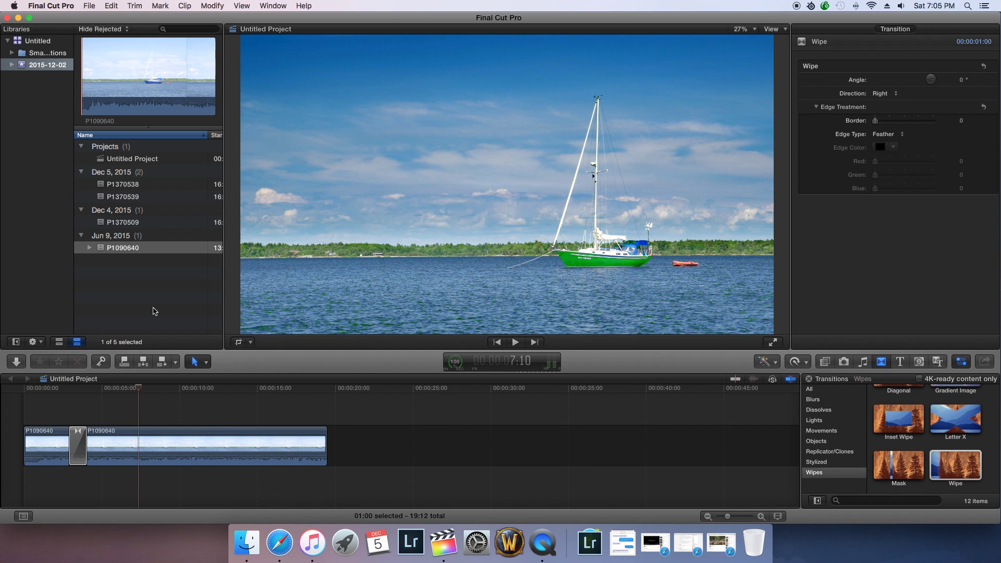
{"action": "left_click_drag", "start_coordinate": [122, 249], "coordinate": [26, 440]}
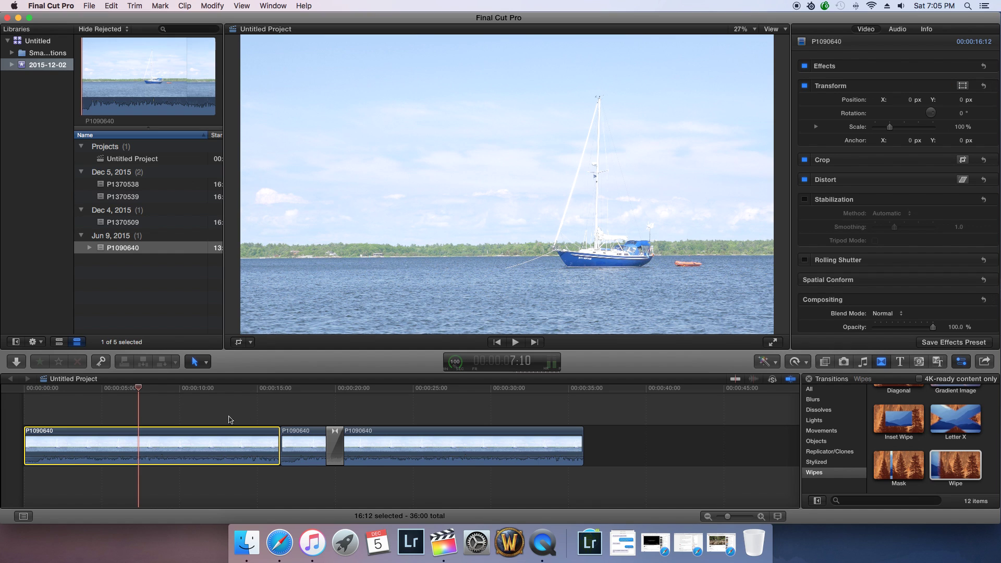
{"action": "left_click", "coordinate": [776, 364]}
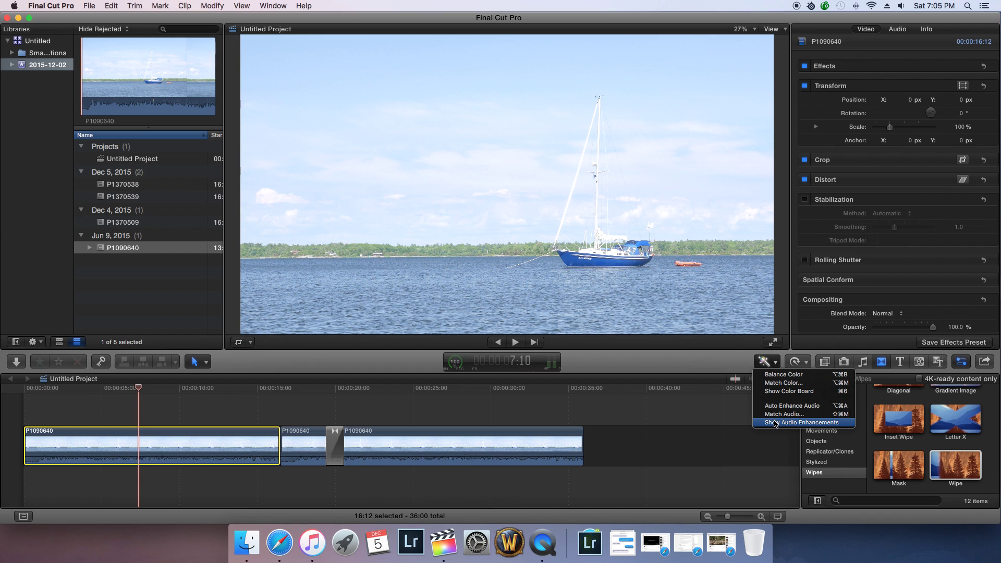
Show the Color Board's exposure controls and a Luma waveform scope beside the viewer
{"action": "left_click", "coordinate": [787, 391]}
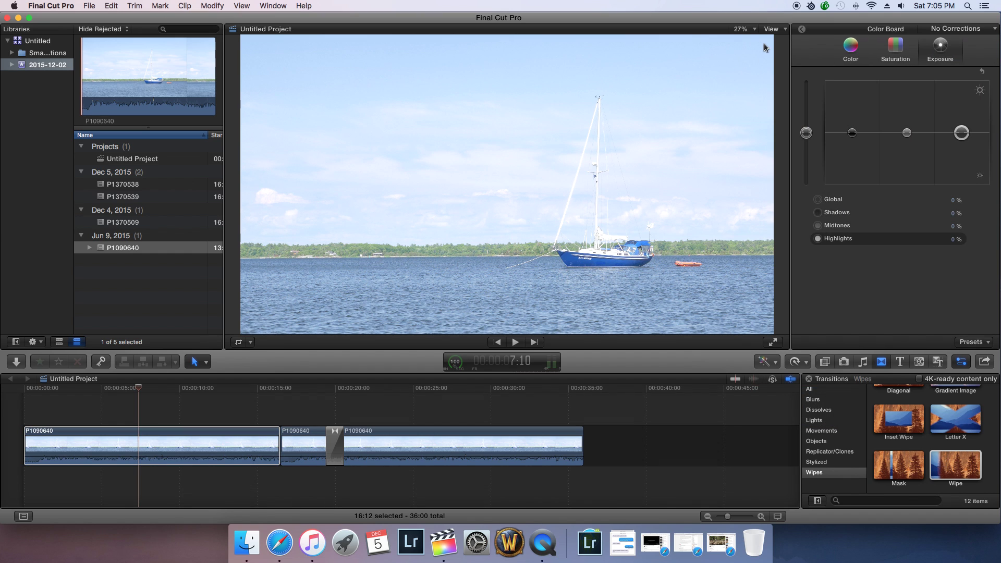
{"action": "left_click", "coordinate": [785, 30]}
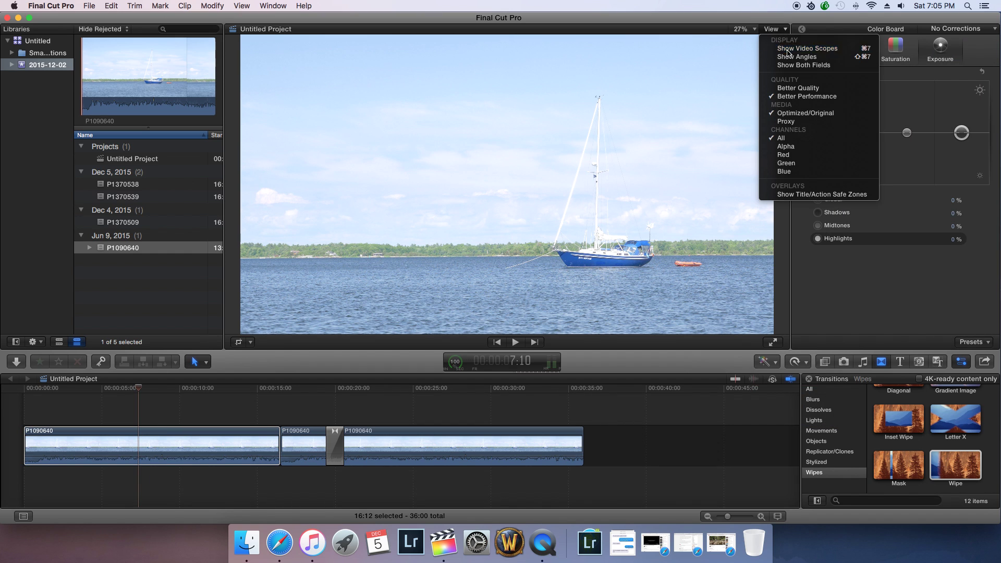
{"action": "left_click", "coordinate": [788, 49]}
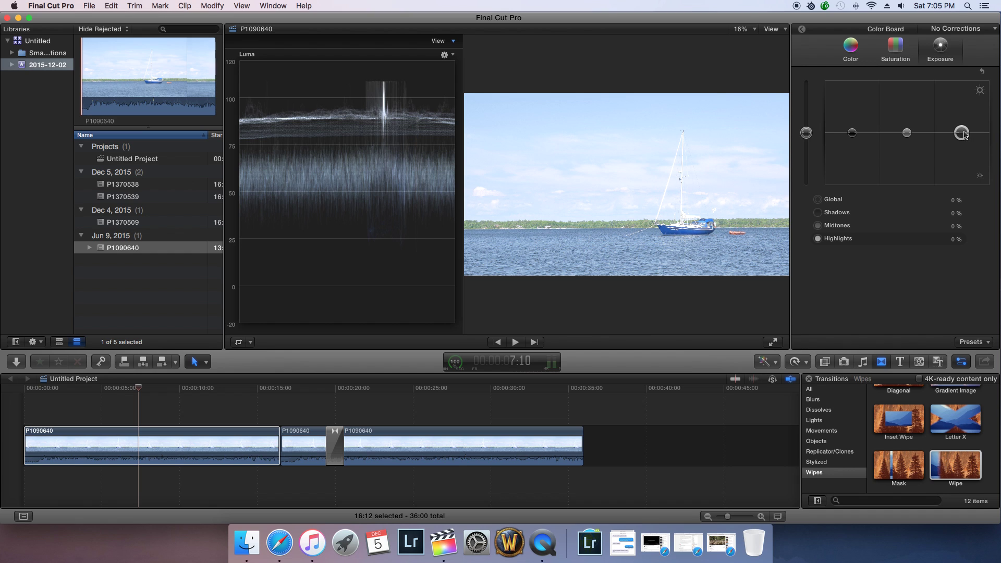
Correct the clip's exposure to Highlights -11% and Shadows -25%
{"action": "left_click_drag", "start_coordinate": [963, 134], "coordinate": [963, 139]}
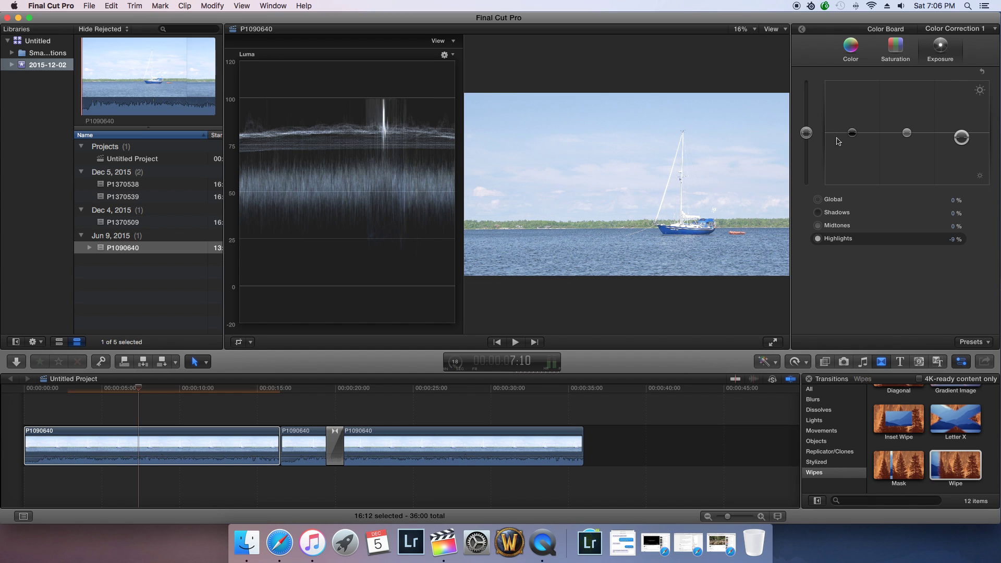
{"action": "left_click_drag", "start_coordinate": [853, 134], "coordinate": [852, 149]}
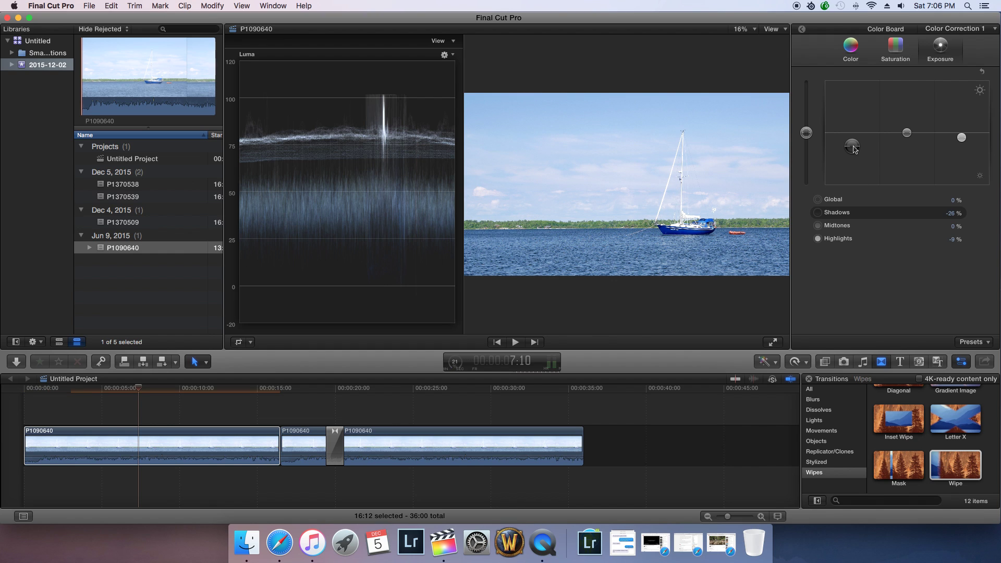
{"action": "mouse_move", "coordinate": [853, 149]}
{"action": "left_mouse_down"}
{"action": "mouse_move", "coordinate": [853, 159]}
{"action": "mouse_move", "coordinate": [853, 119]}
{"action": "mouse_move", "coordinate": [852, 149]}
{"action": "left_mouse_up"}
{"action": "left_click_drag", "start_coordinate": [961, 138], "coordinate": [963, 142]}
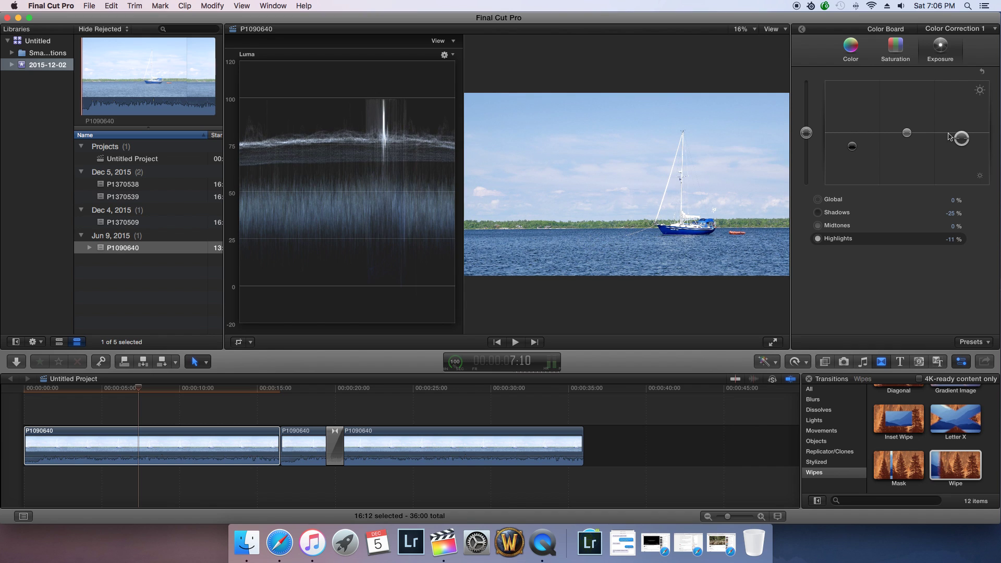
Apply a second Color Correction effect from the Effects browser to the blue-hull clip
{"action": "left_click", "coordinate": [802, 30]}
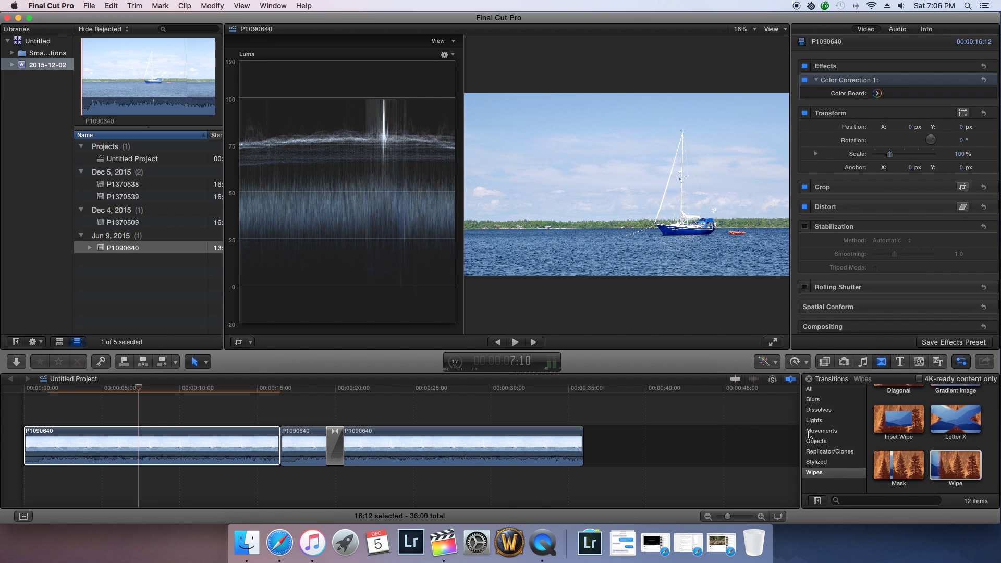
{"action": "left_click", "coordinate": [824, 364]}
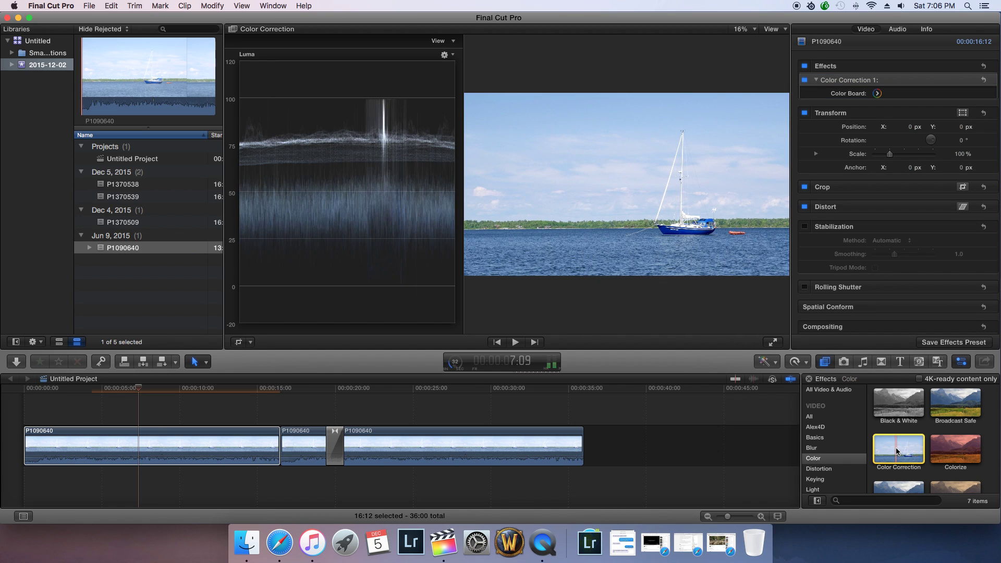
{"action": "left_click_drag", "start_coordinate": [902, 458], "coordinate": [151, 448]}
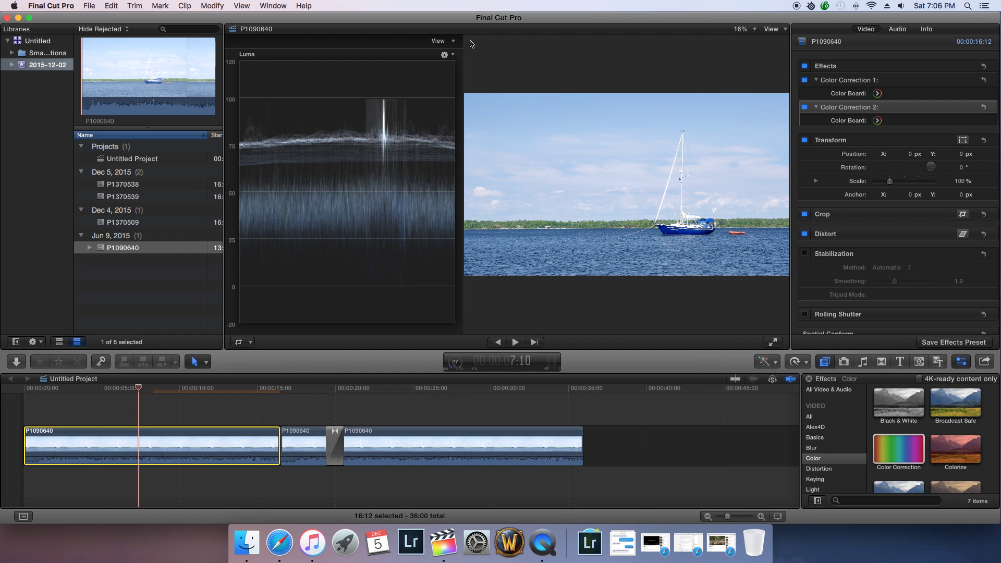
Hide the video scopes and add a Color Mask with softness 25.0 to Color Correction 2
{"action": "left_click", "coordinate": [782, 29]}
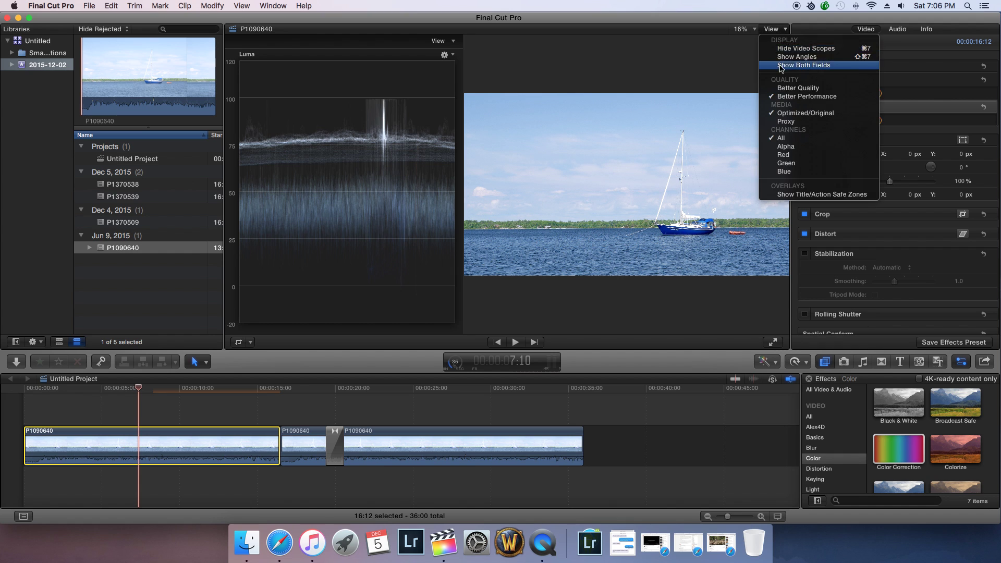
{"action": "left_click", "coordinate": [782, 48]}
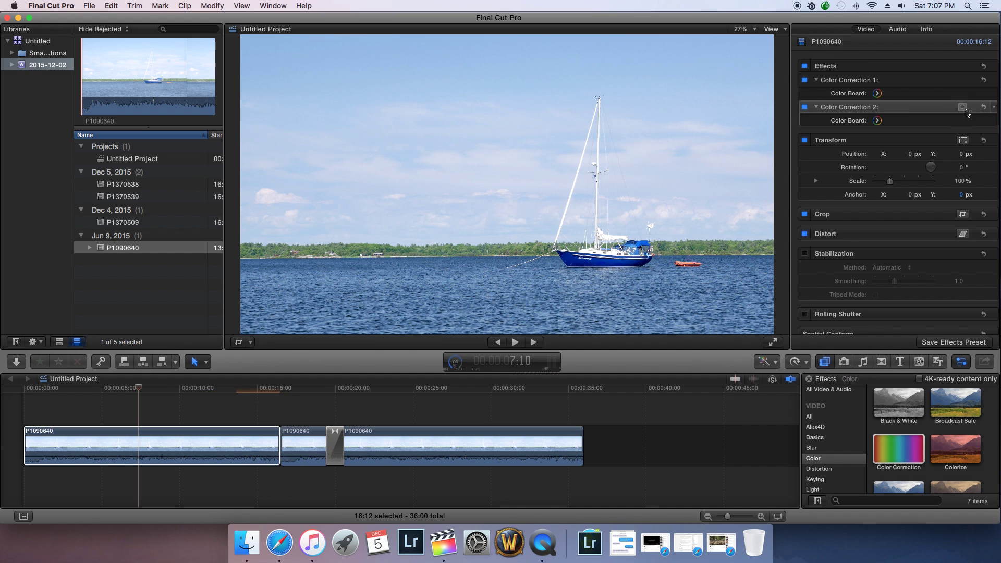
{"action": "left_click", "coordinate": [962, 108]}
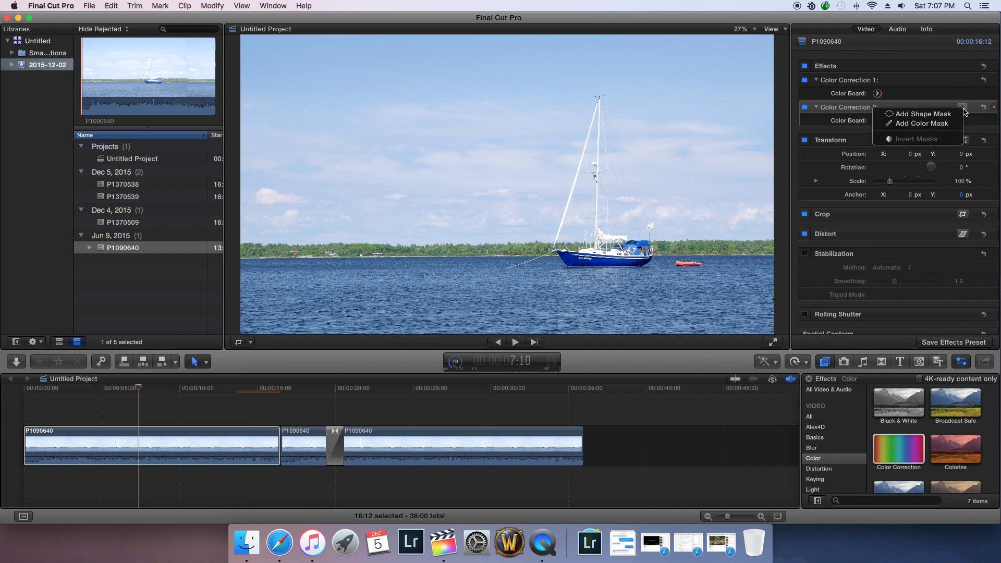
{"action": "left_click", "coordinate": [917, 125]}
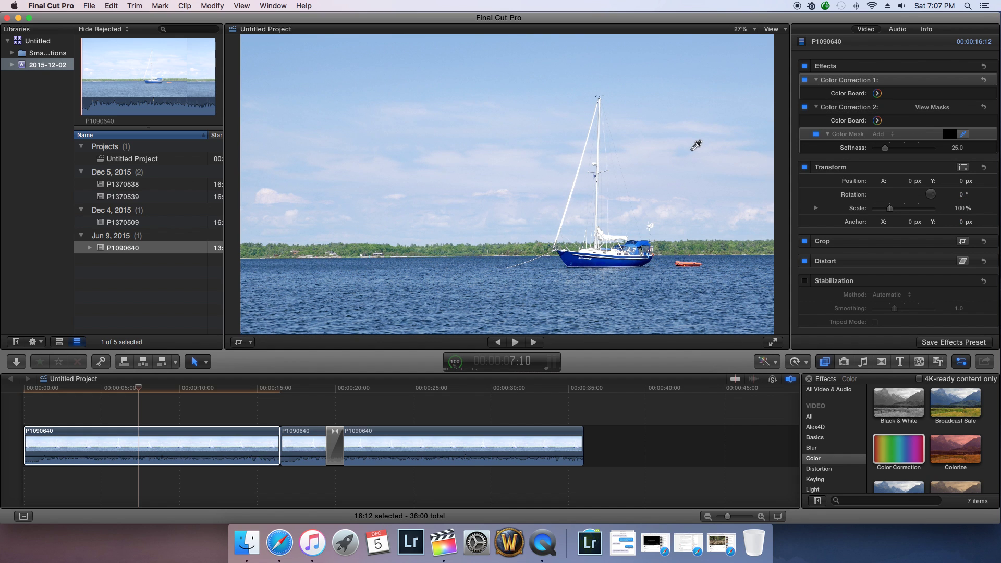
At 50% viewer zoom, sample the blue hull for the colour mask and raise its softness to 36.0
{"action": "left_click", "coordinate": [755, 30]}
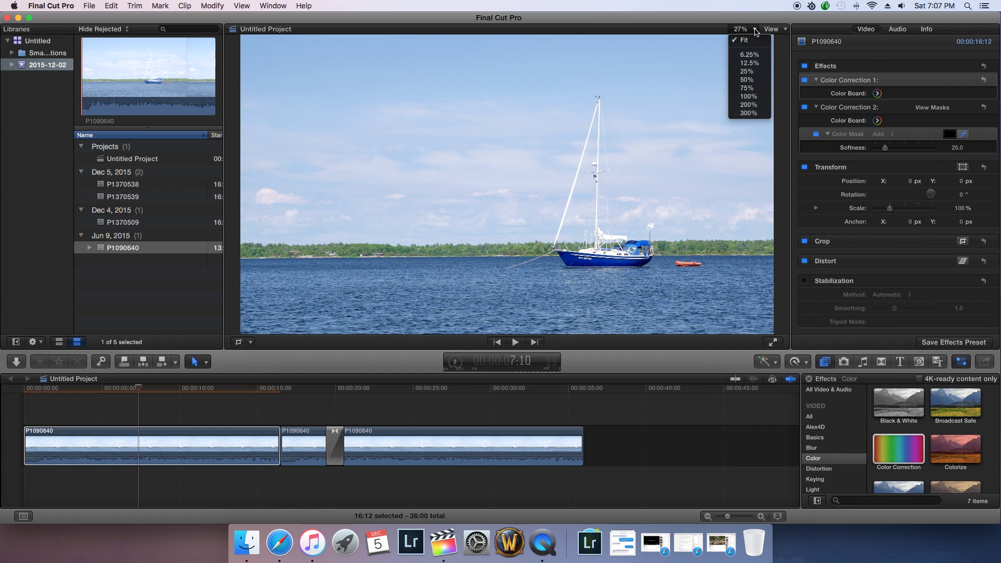
{"action": "left_click", "coordinate": [747, 80]}
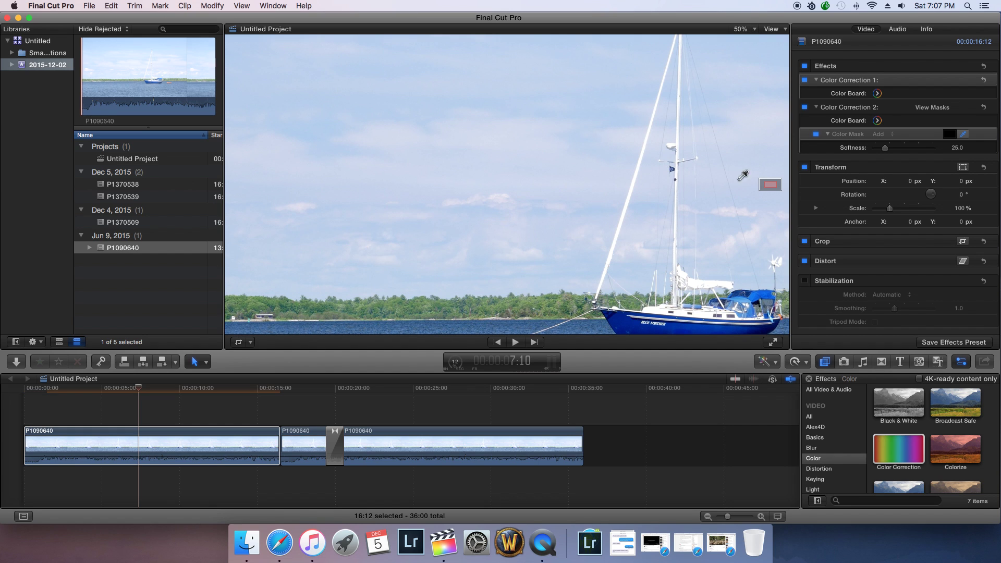
{"action": "left_click_drag", "start_coordinate": [765, 182], "coordinate": [774, 188]}
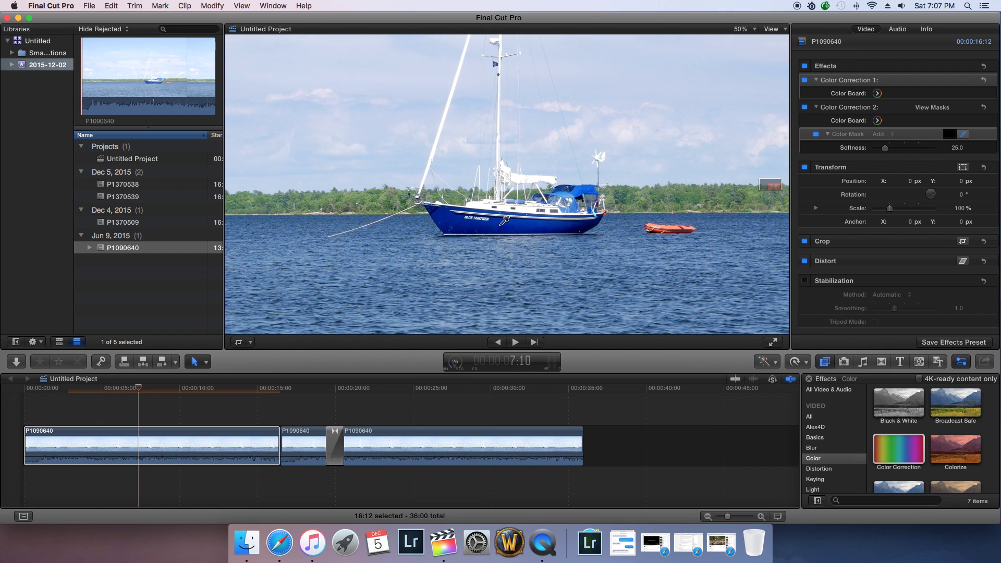
{"action": "left_click_drag", "start_coordinate": [500, 225], "coordinate": [509, 230]}
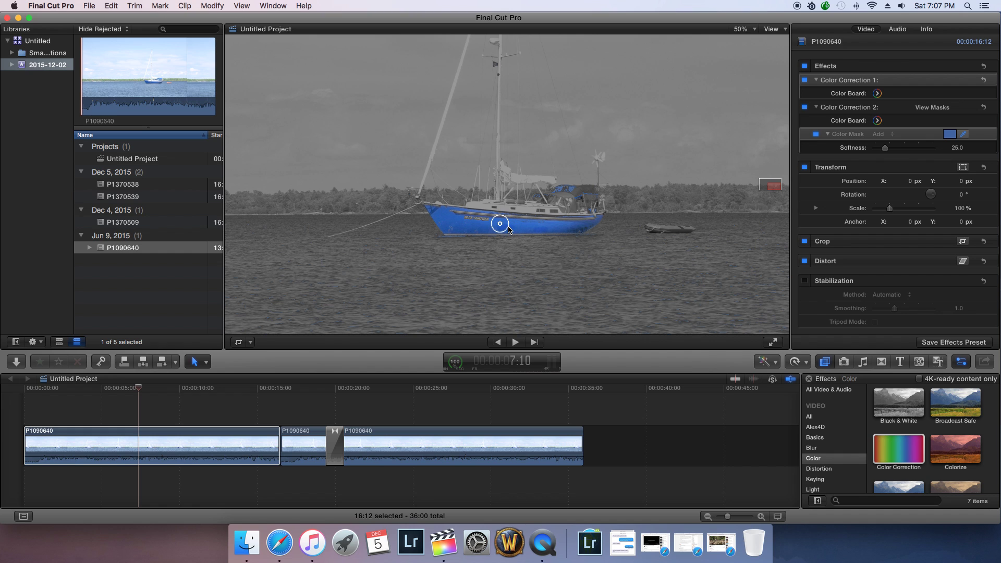
{"action": "left_click_drag", "start_coordinate": [509, 230], "coordinate": [509, 230]}
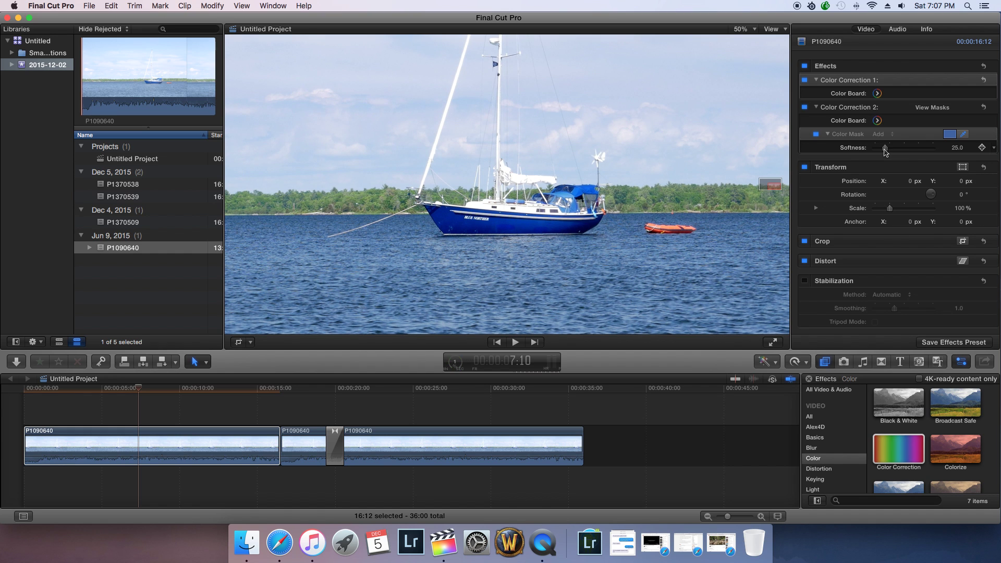
{"action": "left_click_drag", "start_coordinate": [885, 152], "coordinate": [890, 152]}
{"action": "left_click", "coordinate": [878, 121]}
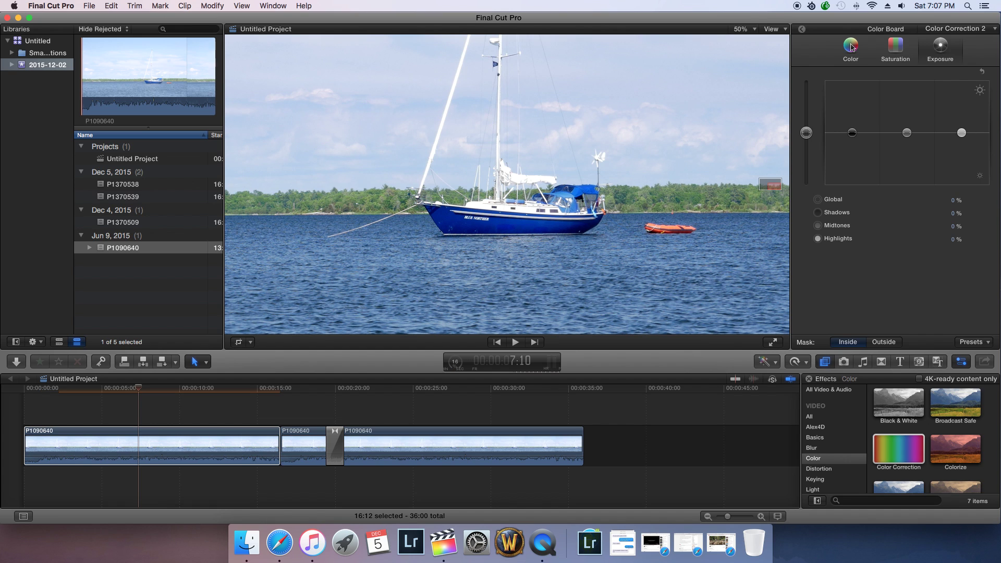
Recolour the masked hull green by setting Color Correction 2's Global colour to 90° at 90%
{"action": "left_click", "coordinate": [851, 46]}
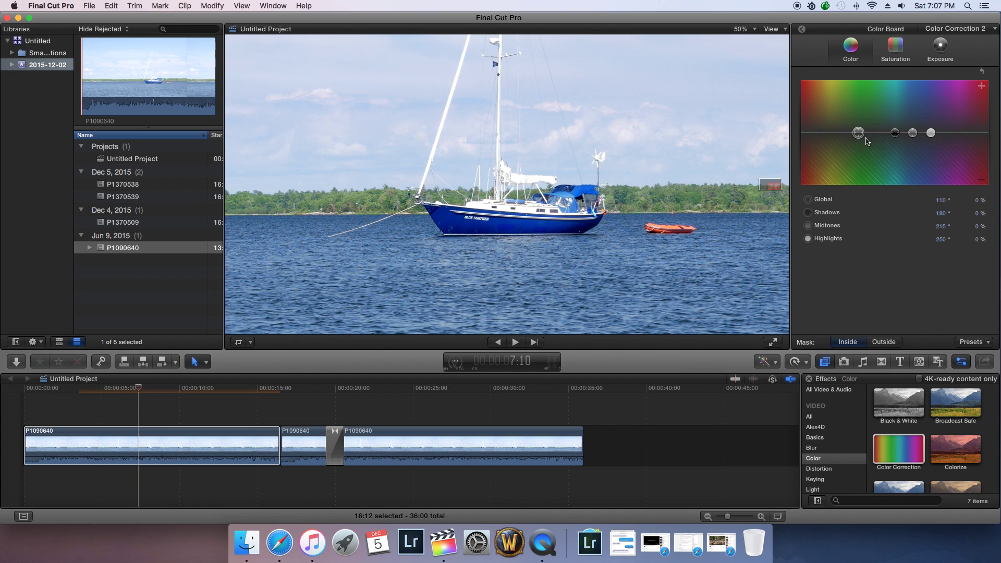
{"action": "left_click_drag", "start_coordinate": [859, 134], "coordinate": [848, 88]}
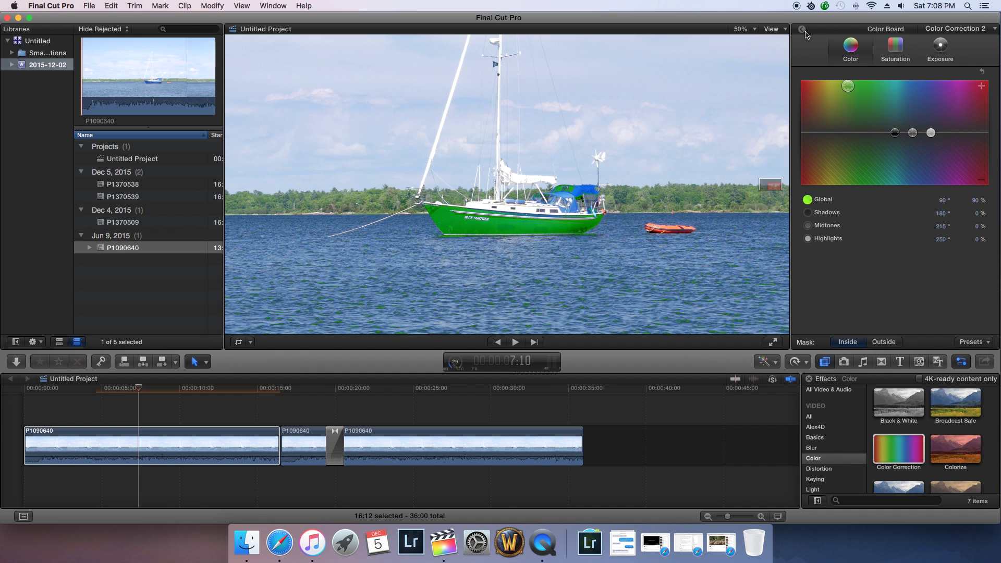
{"action": "key", "text": "super+6"}
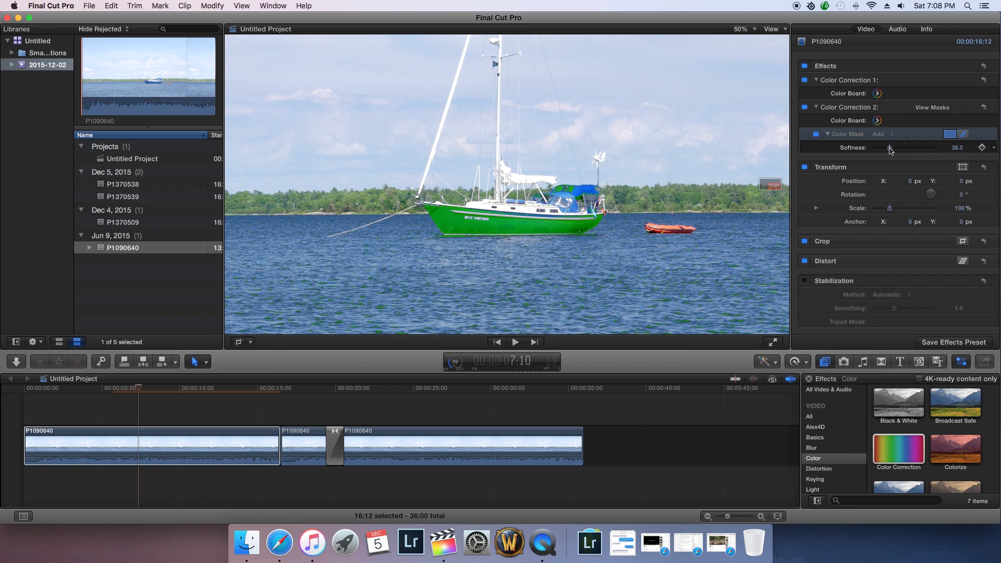
Test the hull mask at softness 0, then restore its soft edge in the mid-30s
{"action": "mouse_move", "coordinate": [890, 150]}
{"action": "left_mouse_down"}
{"action": "mouse_move", "coordinate": [865, 151]}
{"action": "mouse_move", "coordinate": [896, 150]}
{"action": "left_mouse_up"}
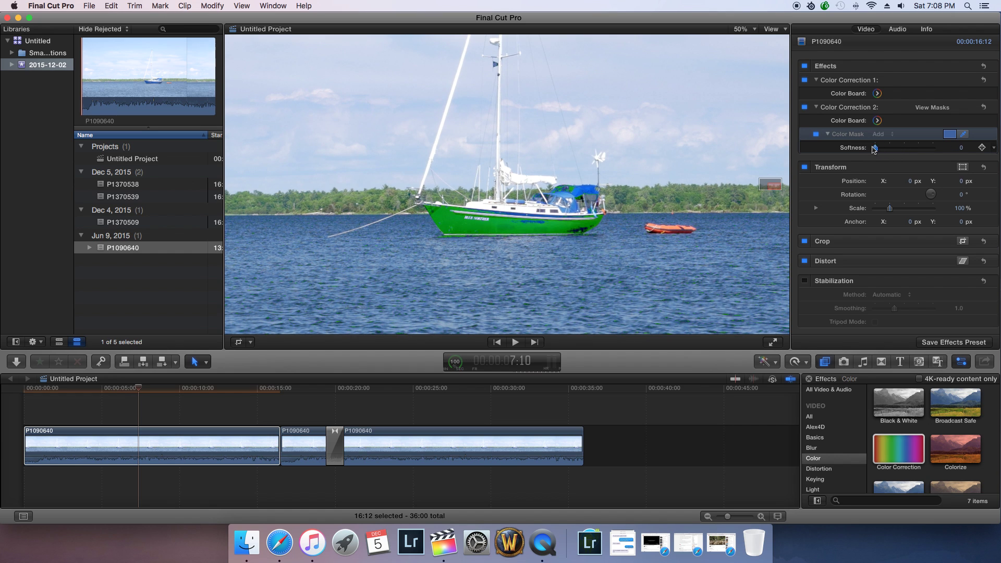
{"action": "left_click_drag", "start_coordinate": [875, 149], "coordinate": [891, 151]}
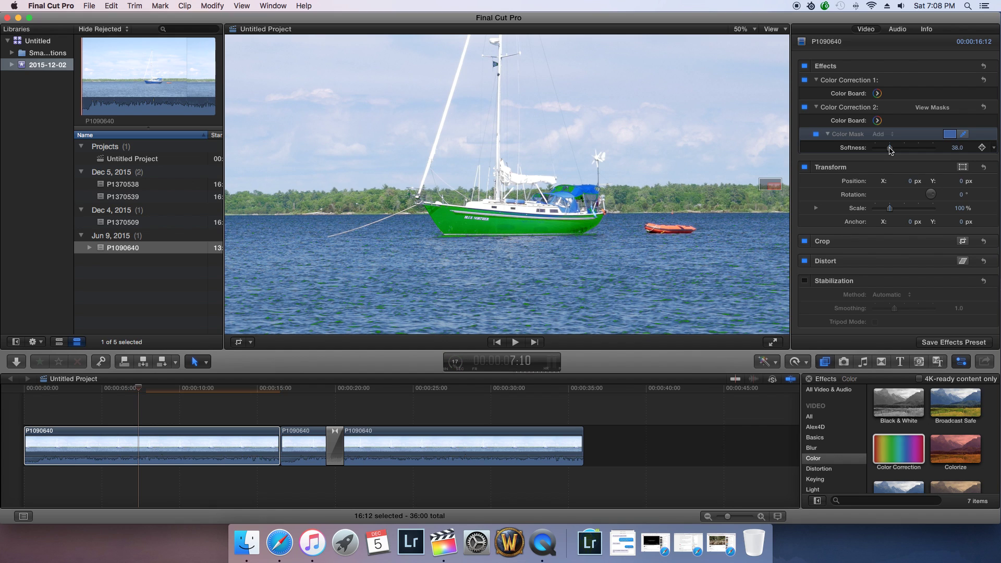
{"action": "left_click", "coordinate": [754, 30]}
Fit the frame in the viewer and compare the green-hull clip with the later darker-sky version
{"action": "left_click", "coordinate": [746, 40]}
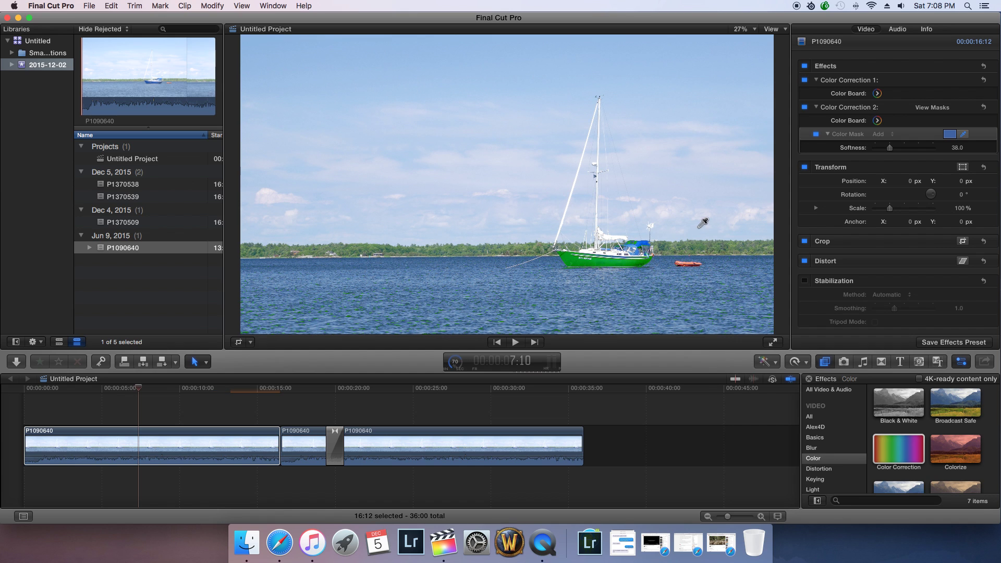
{"action": "left_click", "coordinate": [425, 392]}
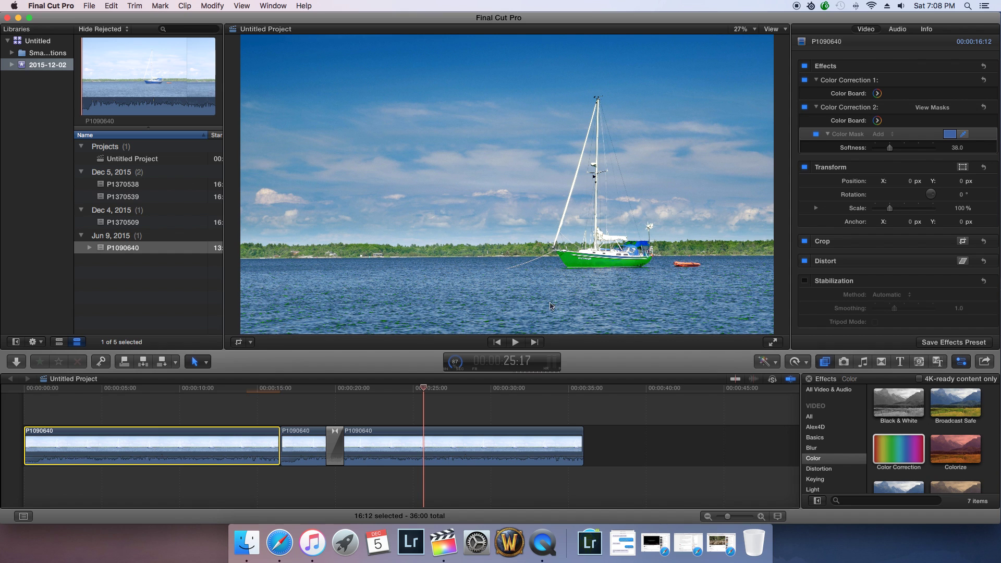
{"action": "left_click", "coordinate": [155, 395]}
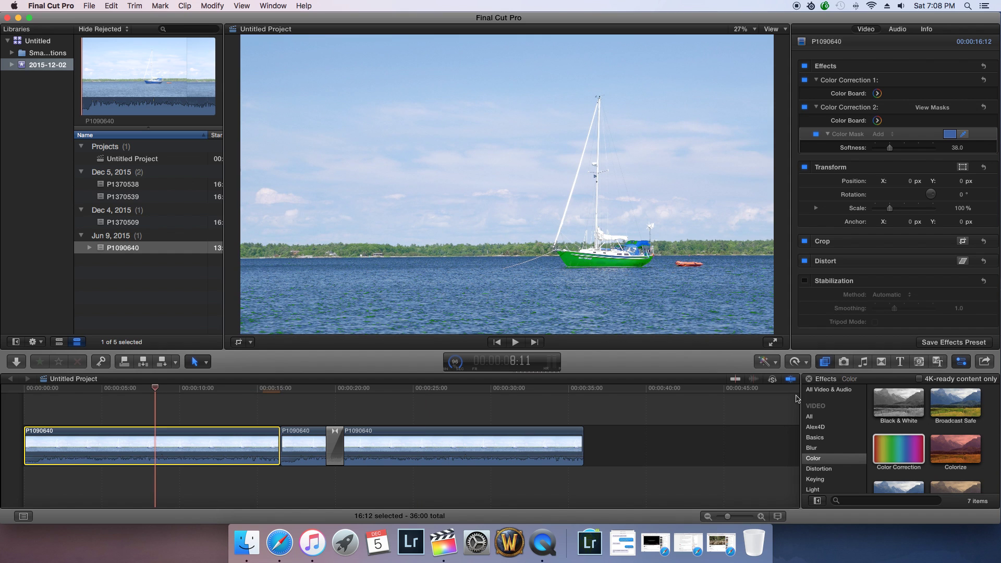
{"action": "left_click", "coordinate": [895, 450]}
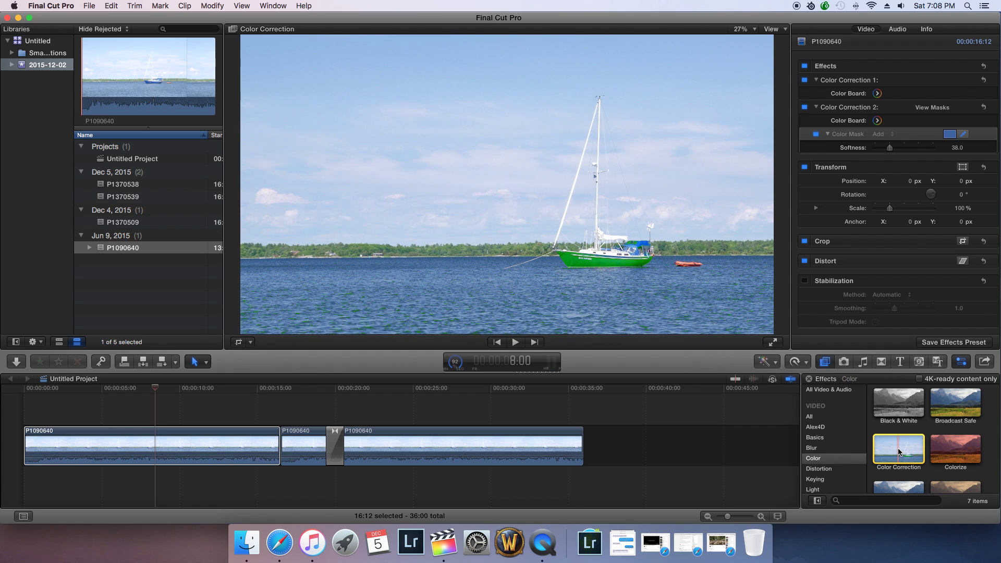
Add a third Color Correction to the first clip with a circular shape mask over the sky
{"action": "left_click_drag", "start_coordinate": [898, 452], "coordinate": [163, 451]}
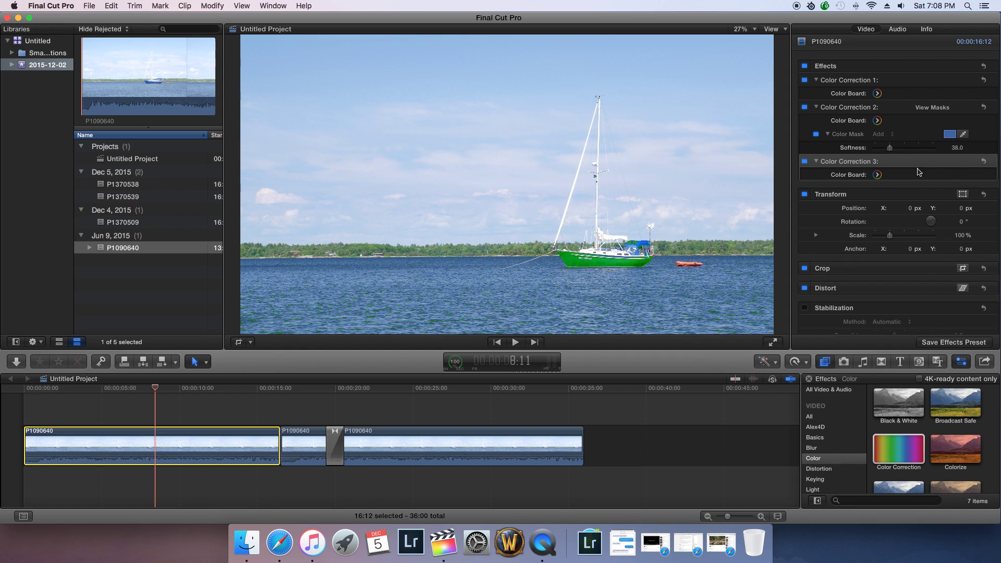
{"action": "left_click", "coordinate": [963, 162]}
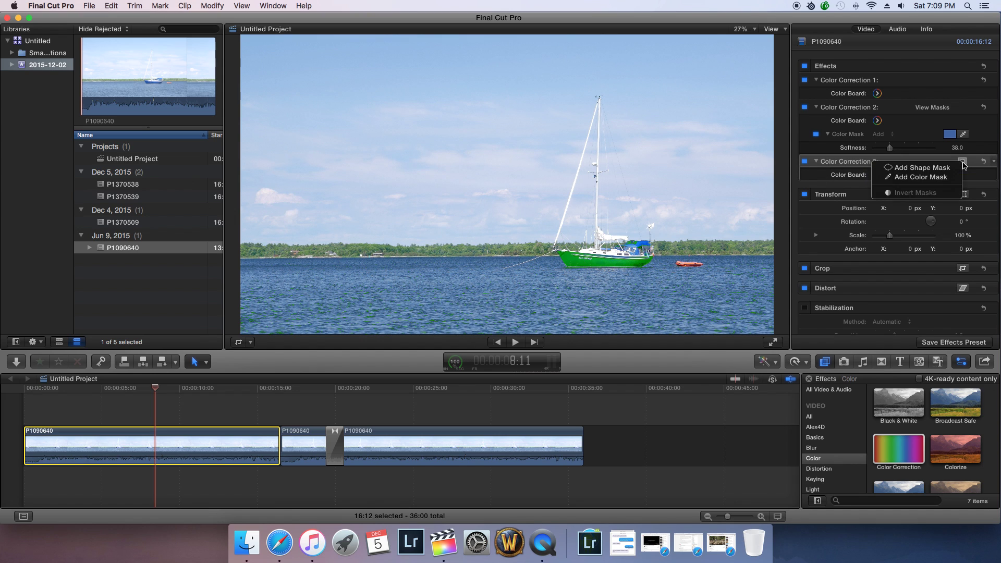
{"action": "left_click", "coordinate": [918, 169]}
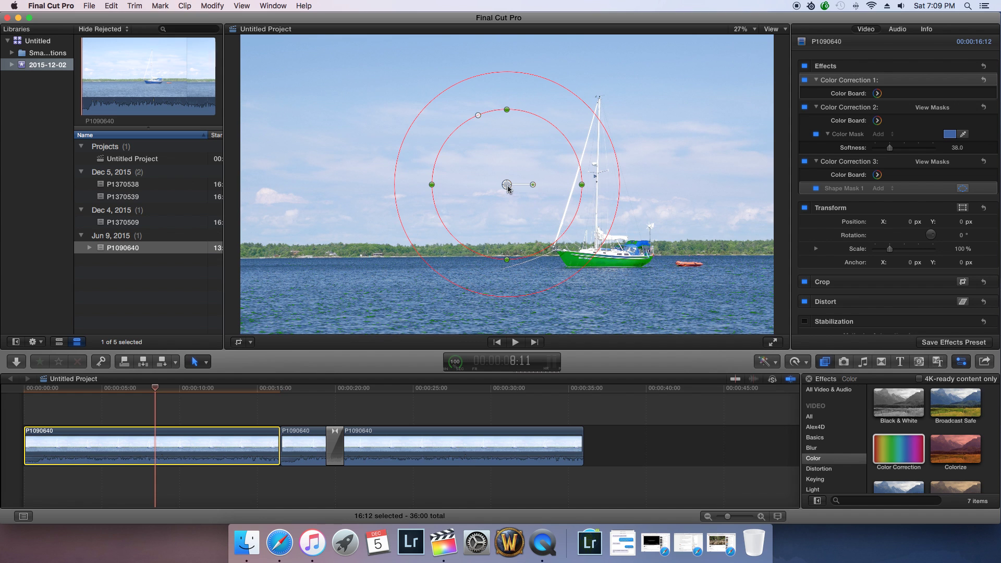
{"action": "mouse_move", "coordinate": [508, 189]}
{"action": "left_mouse_down"}
{"action": "mouse_move", "coordinate": [587, 165]}
{"action": "mouse_move", "coordinate": [450, 209]}
{"action": "mouse_move", "coordinate": [490, 152]}
{"action": "mouse_move", "coordinate": [508, 199]}
{"action": "left_mouse_up"}
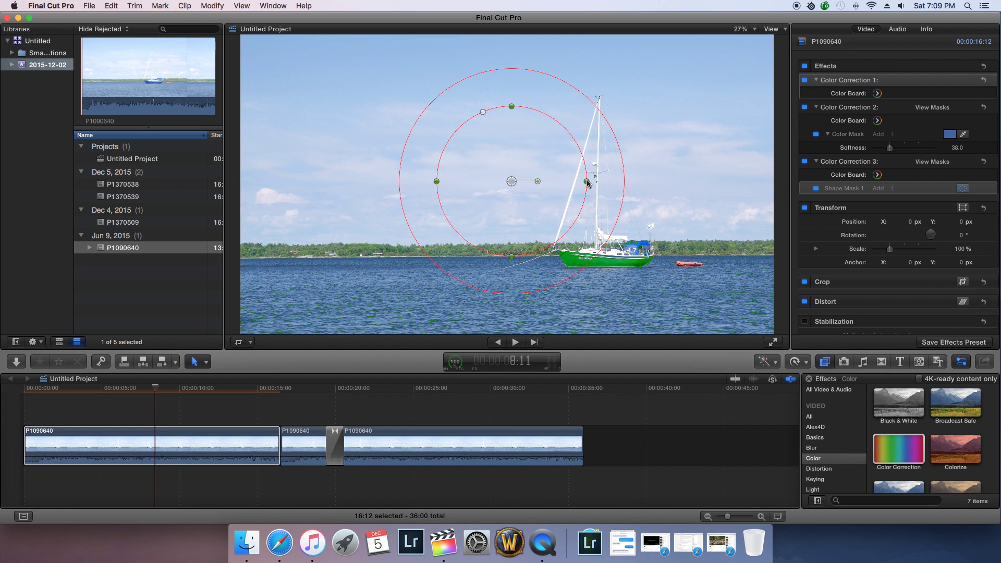
Reshape Shape Mask 1 into a wide rectangle spanning the frame, covering the sky down to the treeline
{"action": "mouse_move", "coordinate": [587, 182]}
{"action": "left_mouse_down"}
{"action": "mouse_move", "coordinate": [653, 183]}
{"action": "mouse_move", "coordinate": [586, 190]}
{"action": "mouse_move", "coordinate": [587, 181]}
{"action": "left_mouse_up"}
{"action": "left_click_drag", "start_coordinate": [482, 114], "coordinate": [431, 115]}
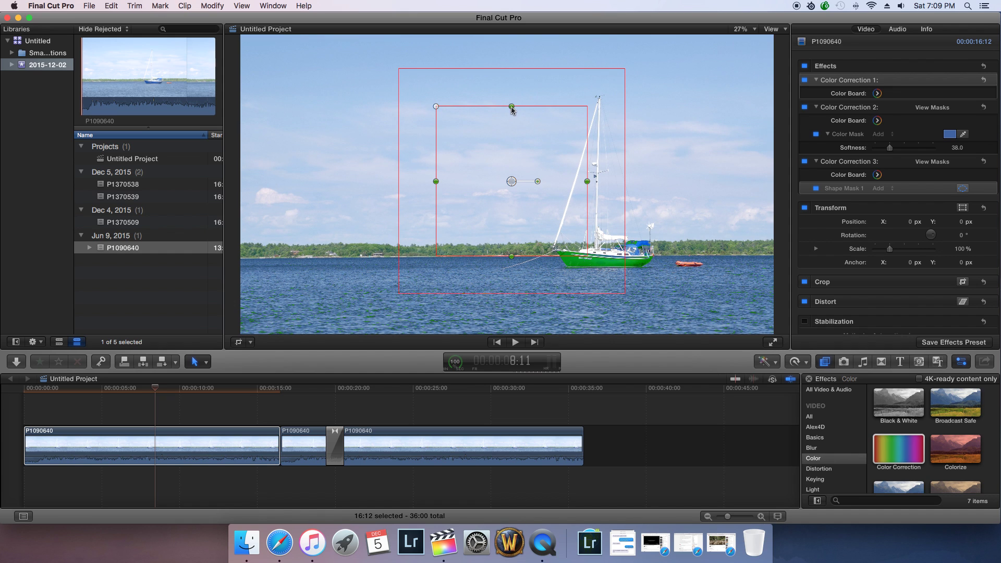
{"action": "left_click_drag", "start_coordinate": [511, 108], "coordinate": [511, 90]}
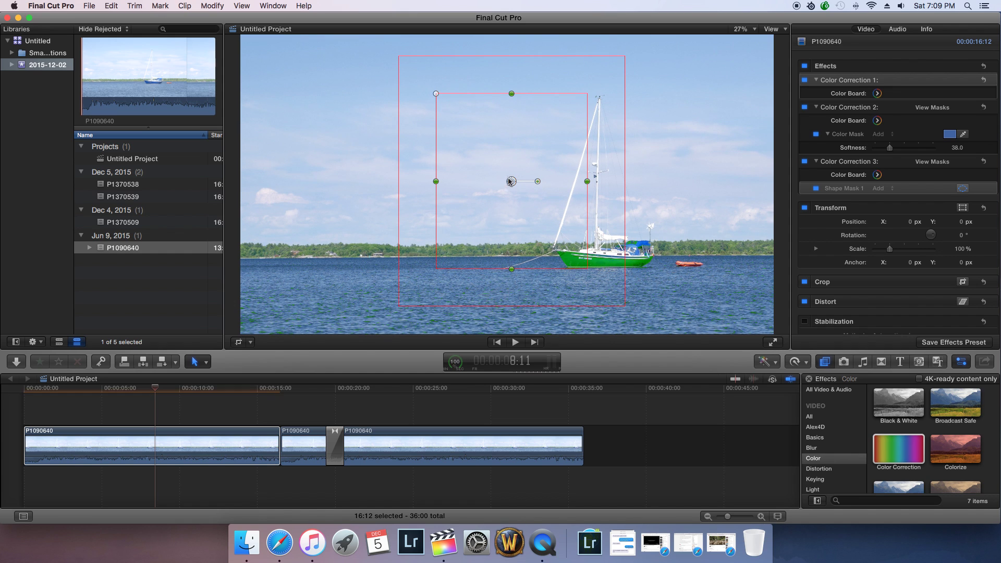
{"action": "left_click_drag", "start_coordinate": [510, 181], "coordinate": [509, 44]}
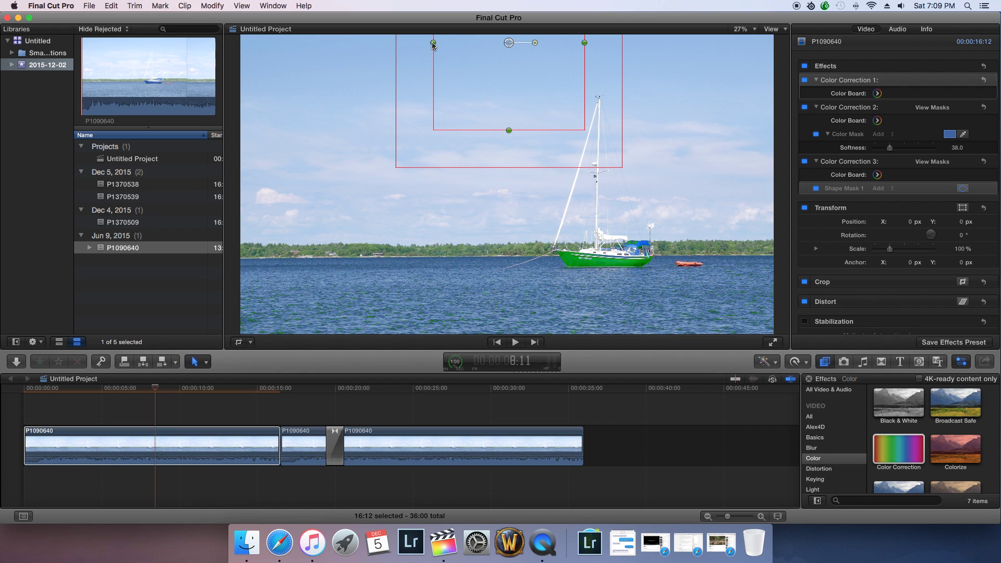
{"action": "left_click_drag", "start_coordinate": [433, 43], "coordinate": [241, 43]}
{"action": "left_click_drag", "start_coordinate": [502, 49], "coordinate": [496, 47]}
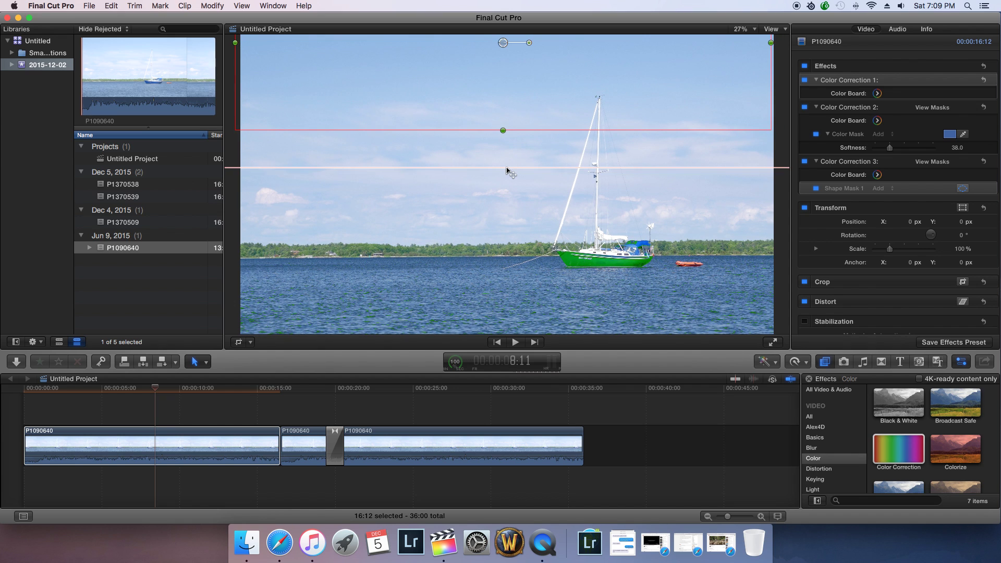
{"action": "mouse_move", "coordinate": [507, 171]}
{"action": "left_mouse_down"}
{"action": "mouse_move", "coordinate": [507, 180]}
{"action": "mouse_move", "coordinate": [507, 171]}
{"action": "left_mouse_up"}
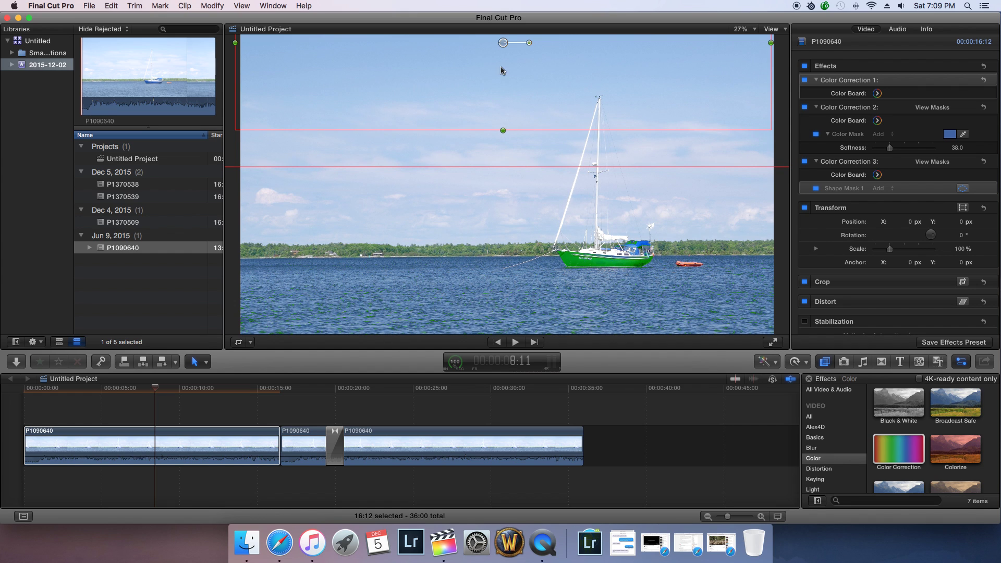
{"action": "left_click_drag", "start_coordinate": [510, 62], "coordinate": [509, 112]}
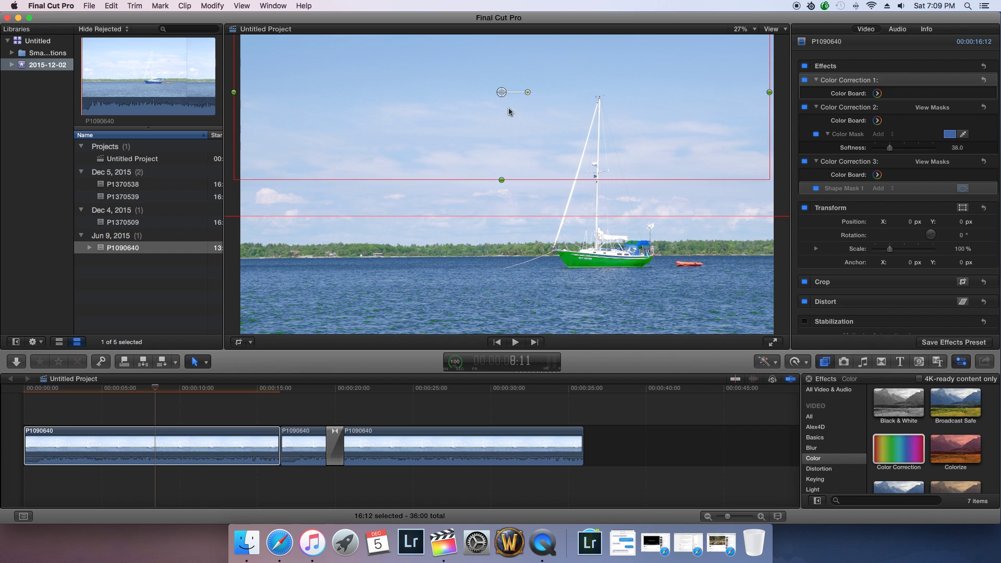
{"action": "left_click_drag", "start_coordinate": [505, 182], "coordinate": [507, 211]}
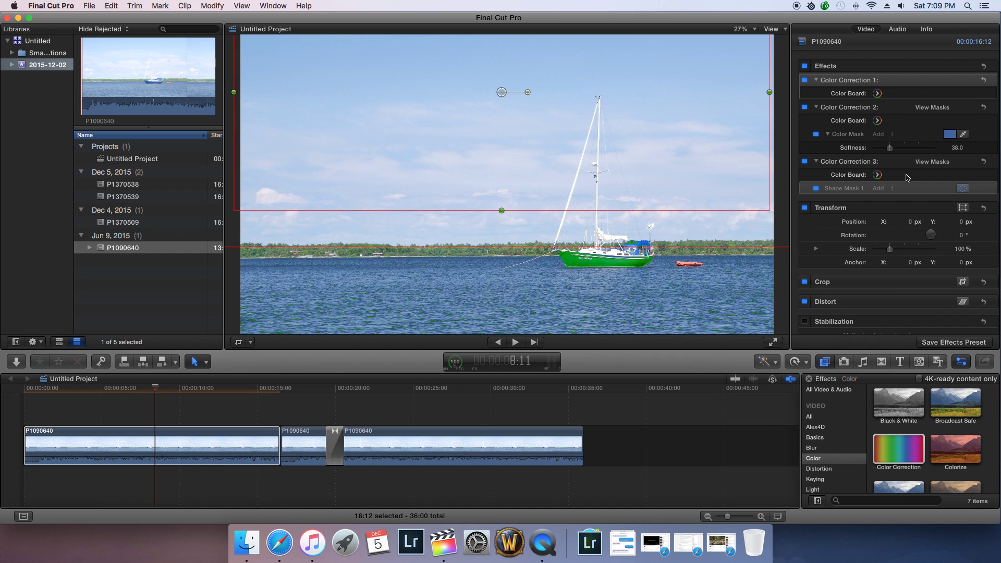
Darken the masked sky's shadows to -56% exposure and lower the mask's feathered bottom edge
{"action": "left_click", "coordinate": [877, 175]}
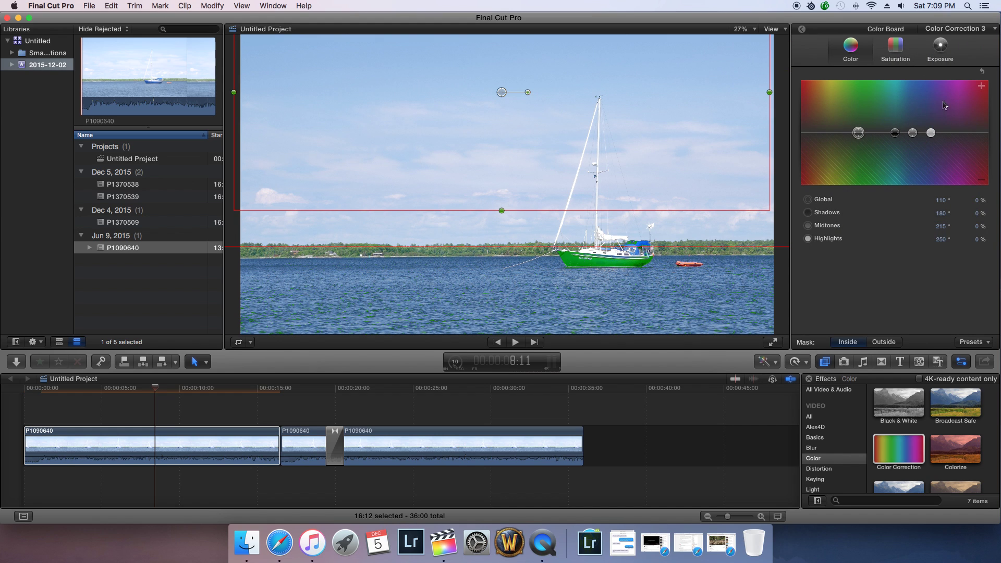
{"action": "left_click", "coordinate": [938, 45]}
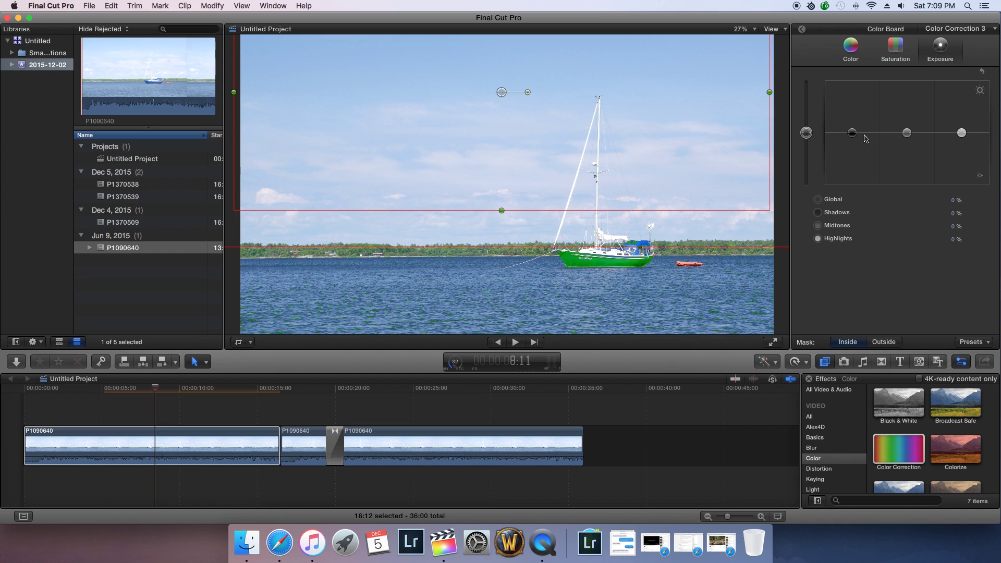
{"action": "left_click_drag", "start_coordinate": [855, 137], "coordinate": [852, 164]}
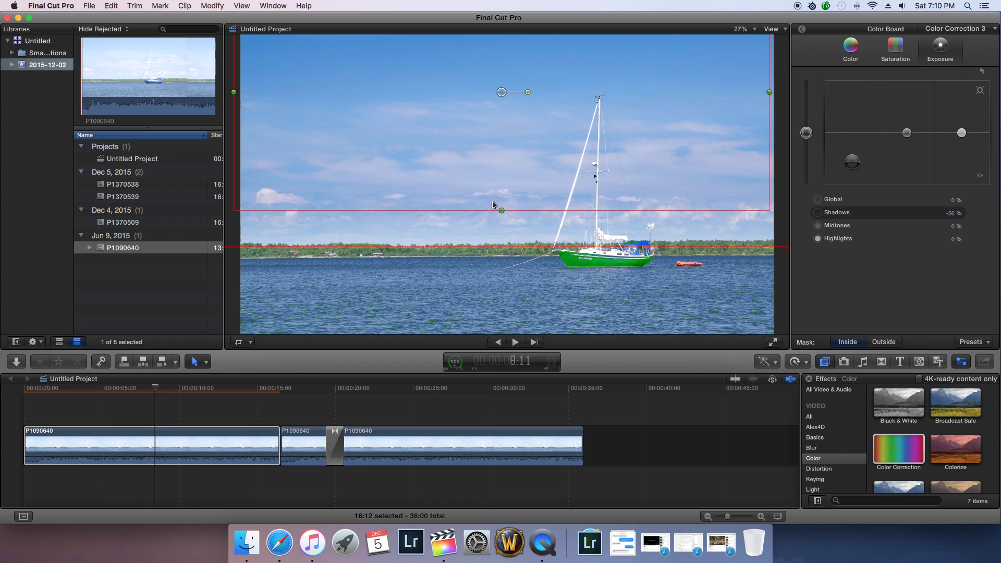
{"action": "left_click_drag", "start_coordinate": [500, 214], "coordinate": [500, 222]}
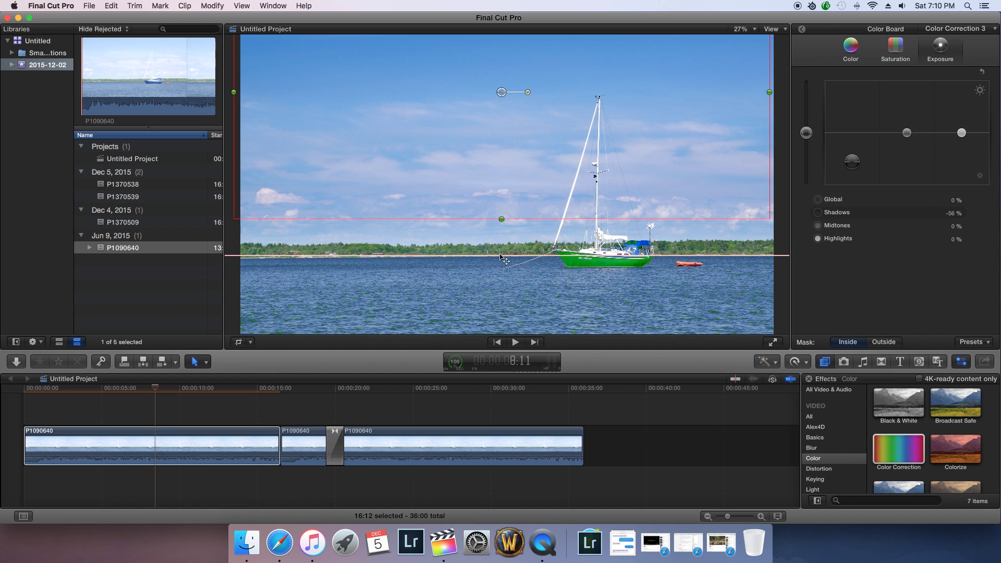
{"action": "left_click_drag", "start_coordinate": [501, 257], "coordinate": [502, 227]}
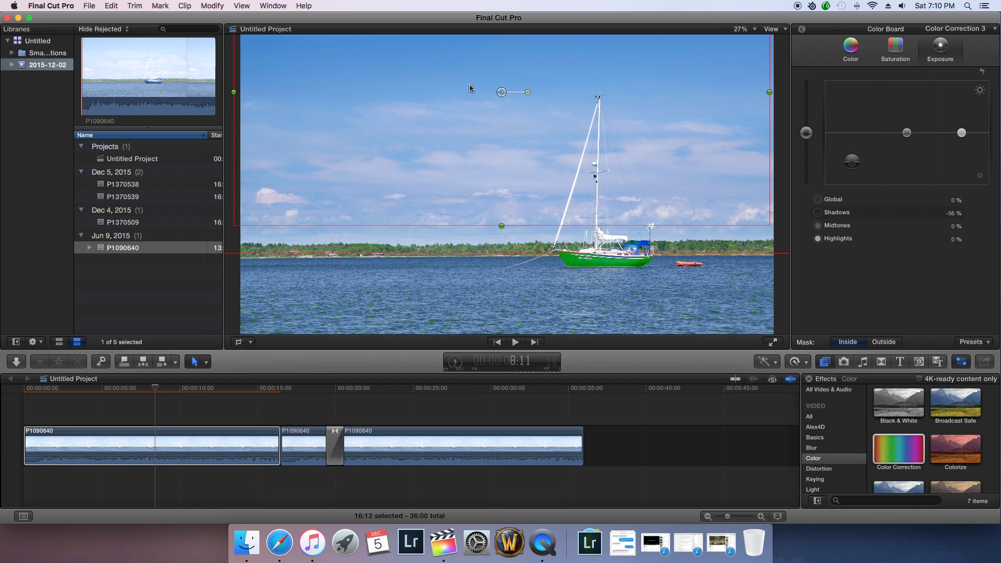
Tint the sky's midtones toward yellow and reduce shadow saturation in Color Correction 3
{"action": "left_click", "coordinate": [850, 45]}
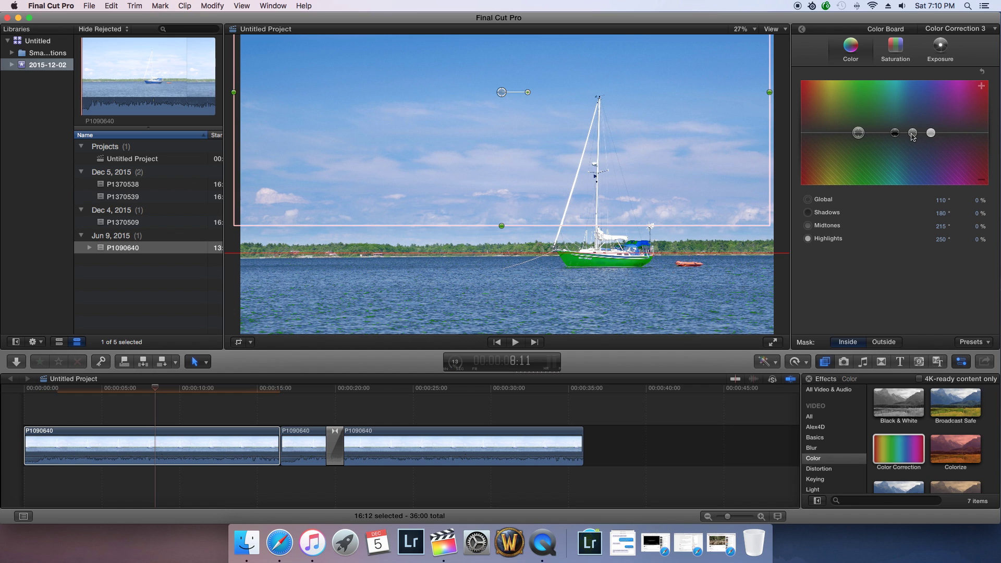
{"action": "left_click_drag", "start_coordinate": [912, 137], "coordinate": [826, 129]}
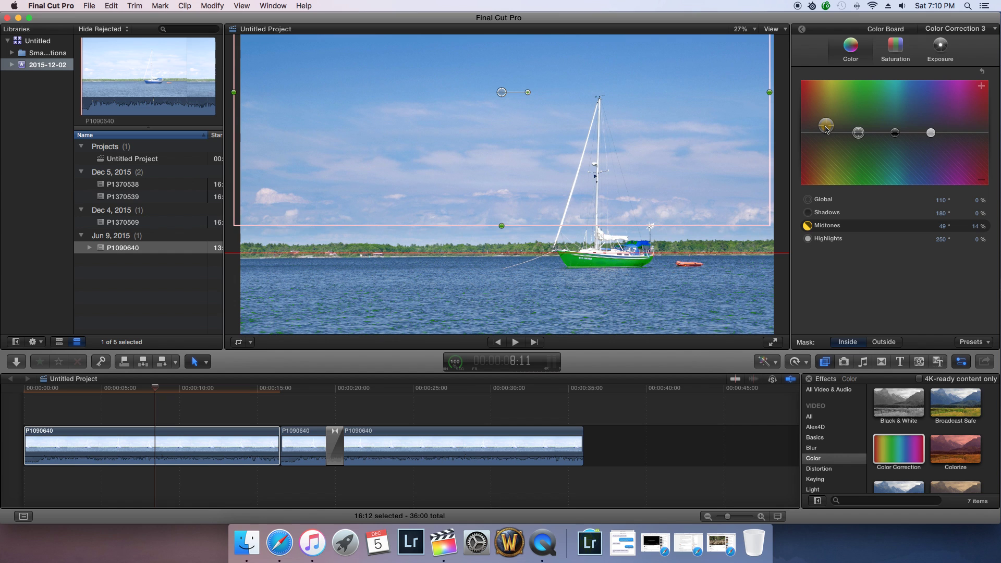
{"action": "left_click", "coordinate": [896, 47]}
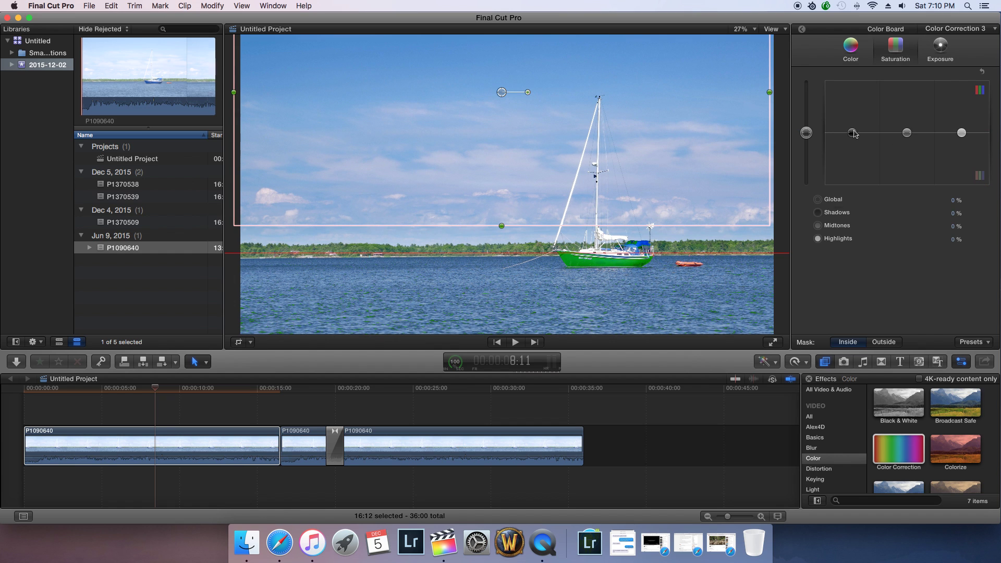
{"action": "left_click_drag", "start_coordinate": [853, 134], "coordinate": [910, 146]}
{"action": "left_click", "coordinate": [940, 47]}
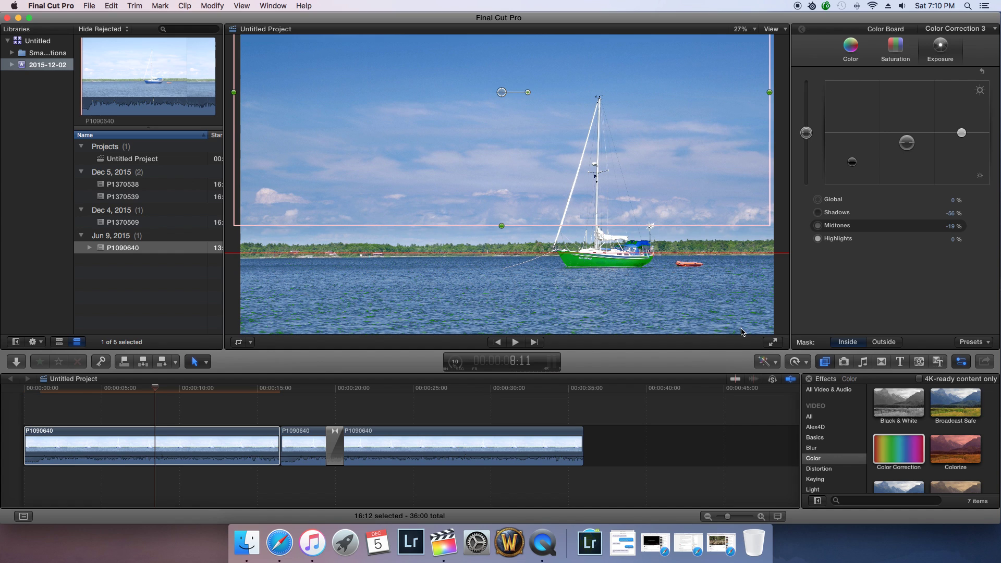
{"action": "left_click", "coordinate": [802, 28]}
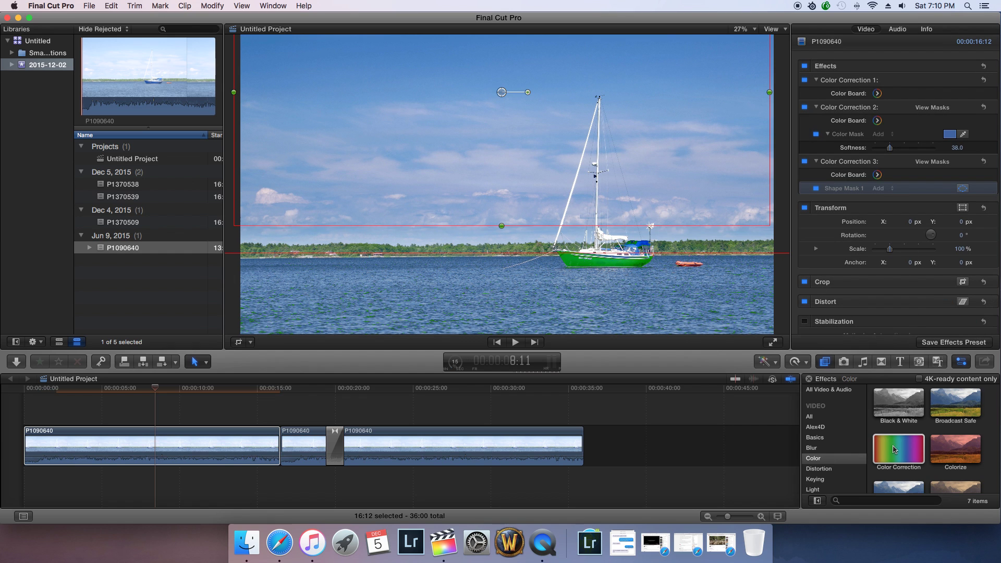
Add a fourth Color Correction with a shape mask to the first clip
{"action": "left_click_drag", "start_coordinate": [894, 453], "coordinate": [171, 447]}
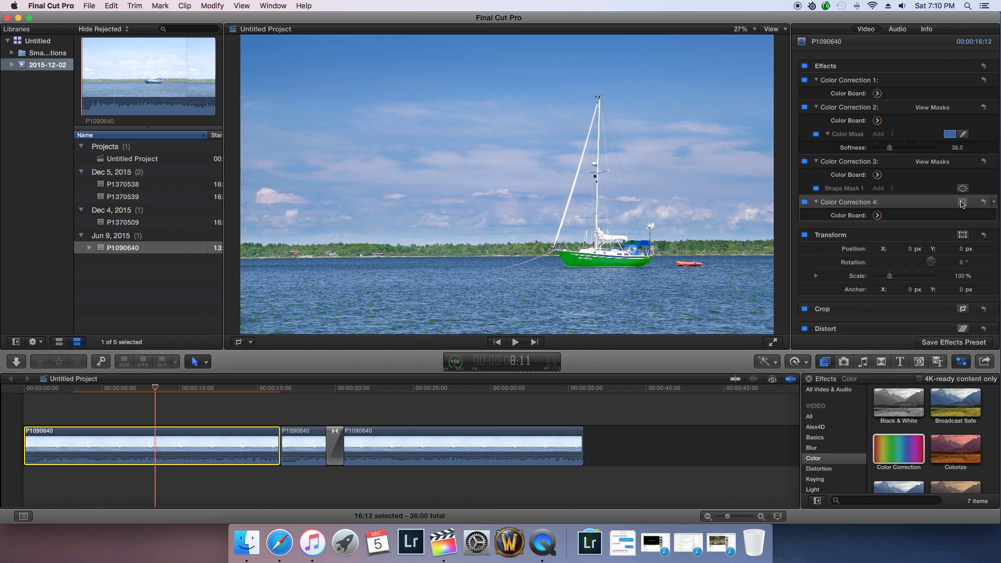
{"action": "left_click", "coordinate": [963, 204]}
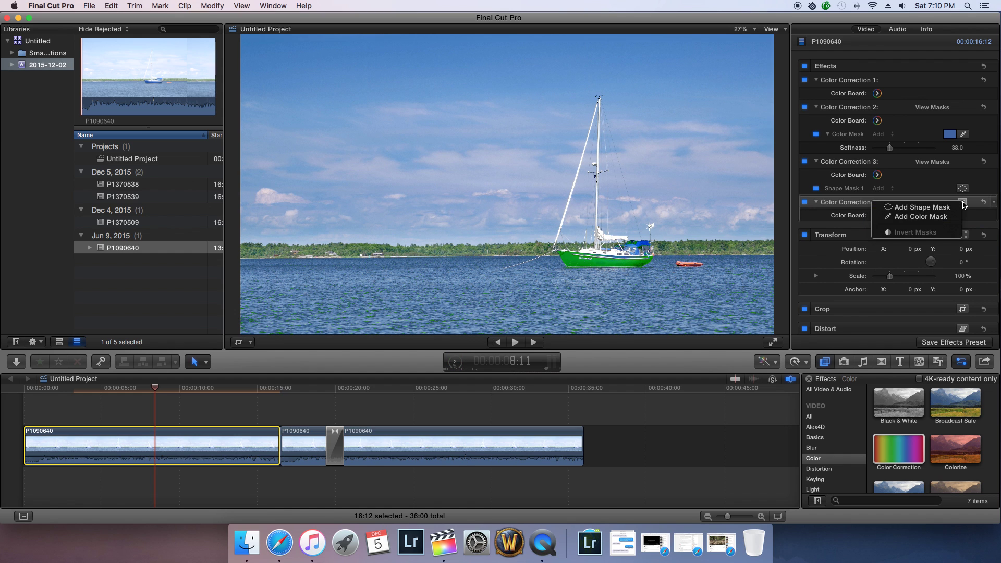
{"action": "left_click", "coordinate": [903, 207]}
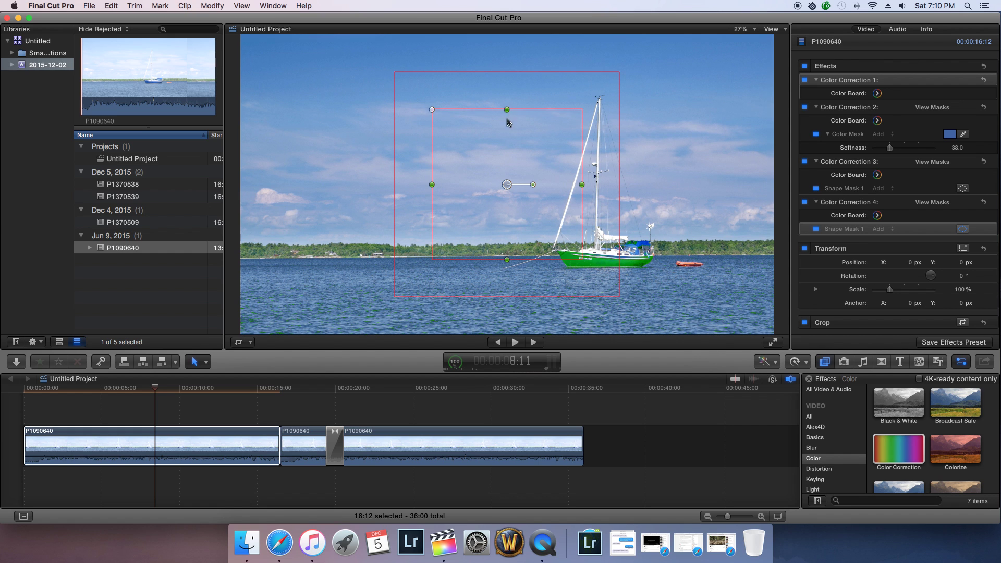
Resize the mask into a narrow full-width band along the horizon, feathering upward into the sky
{"action": "left_click_drag", "start_coordinate": [507, 110], "coordinate": [514, 250]}
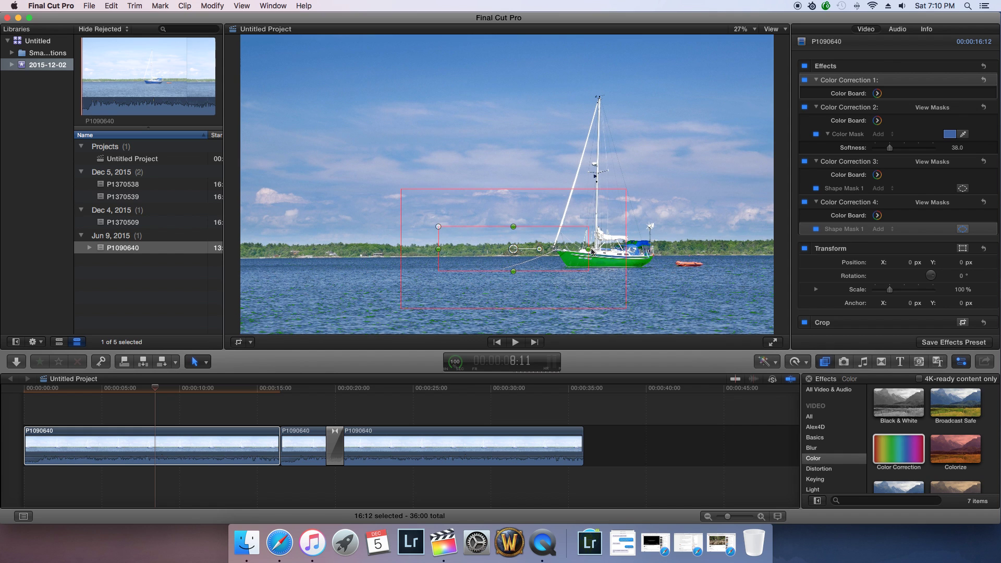
{"action": "left_click_drag", "start_coordinate": [590, 250], "coordinate": [786, 261]}
{"action": "left_click_drag", "start_coordinate": [513, 250], "coordinate": [501, 254]}
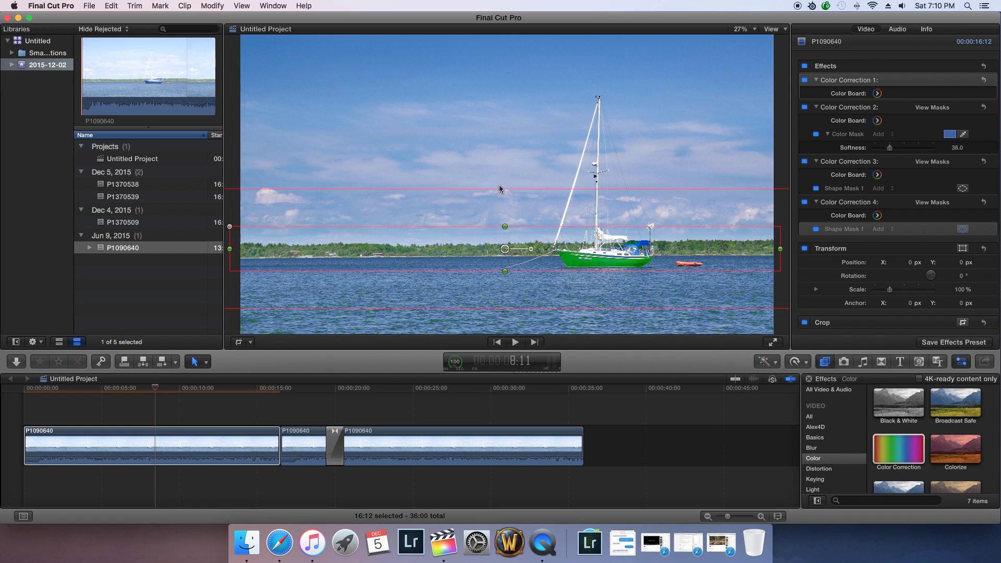
{"action": "left_click_drag", "start_coordinate": [499, 188], "coordinate": [501, 125]}
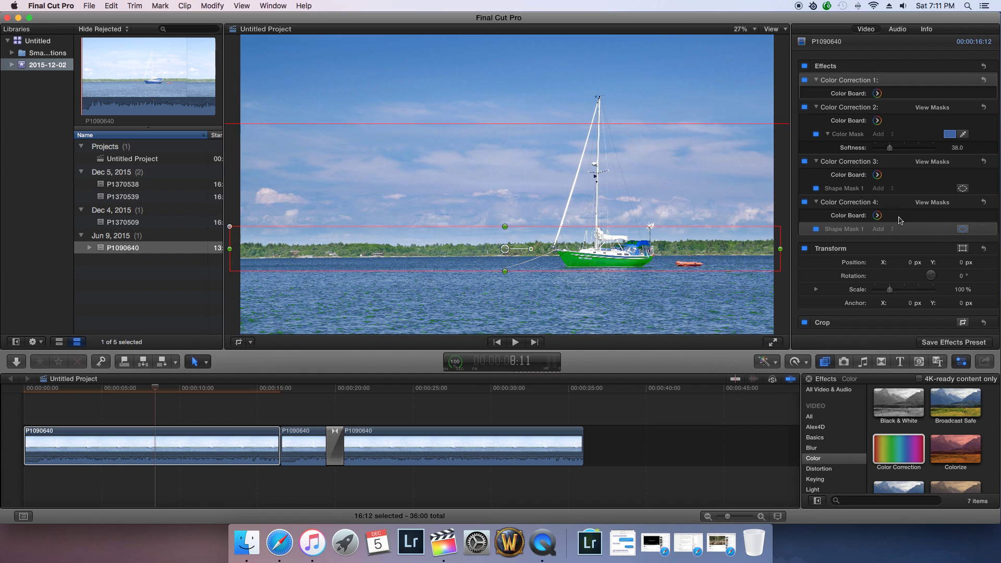
{"action": "left_click", "coordinate": [877, 215]}
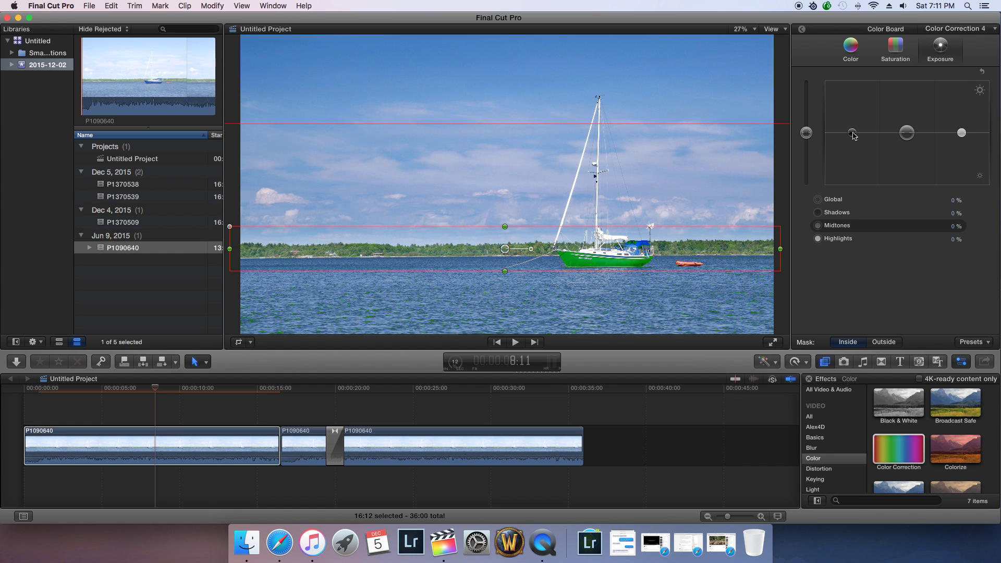
Apply Color Correction 4 outside the mask with shadows at -28%, and widen the band vertically
{"action": "left_click_drag", "start_coordinate": [853, 137], "coordinate": [854, 140]}
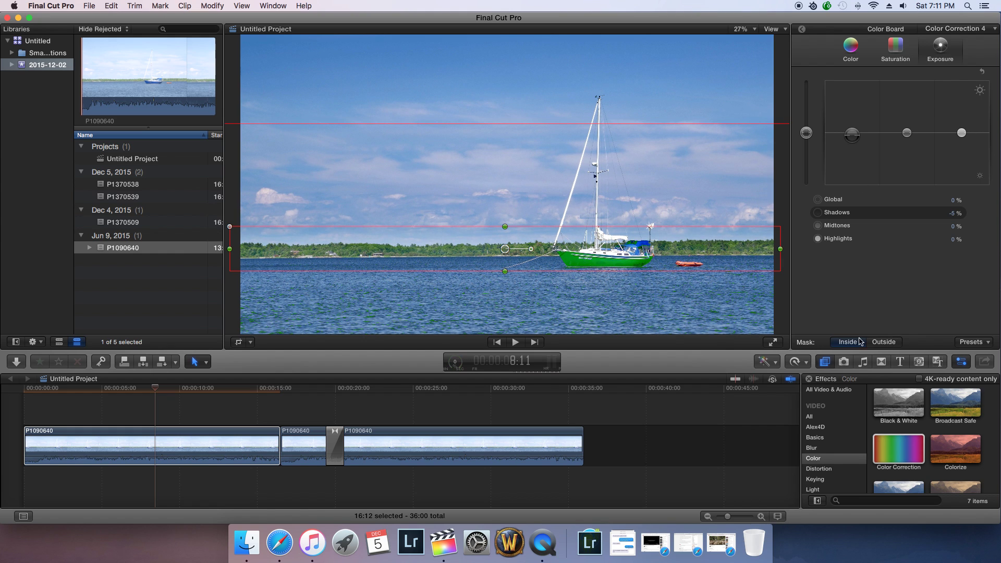
{"action": "left_click", "coordinate": [885, 343]}
{"action": "left_click_drag", "start_coordinate": [854, 135], "coordinate": [854, 149]}
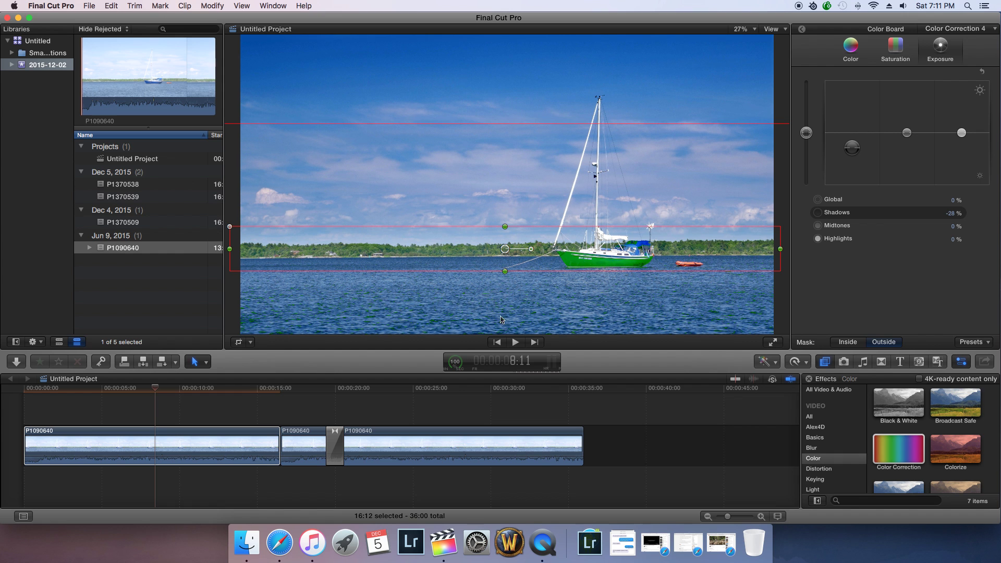
{"action": "mouse_move", "coordinate": [505, 270]}
{"action": "left_mouse_down"}
{"action": "mouse_move", "coordinate": [505, 305]}
{"action": "mouse_move", "coordinate": [505, 286]}
{"action": "left_mouse_up"}
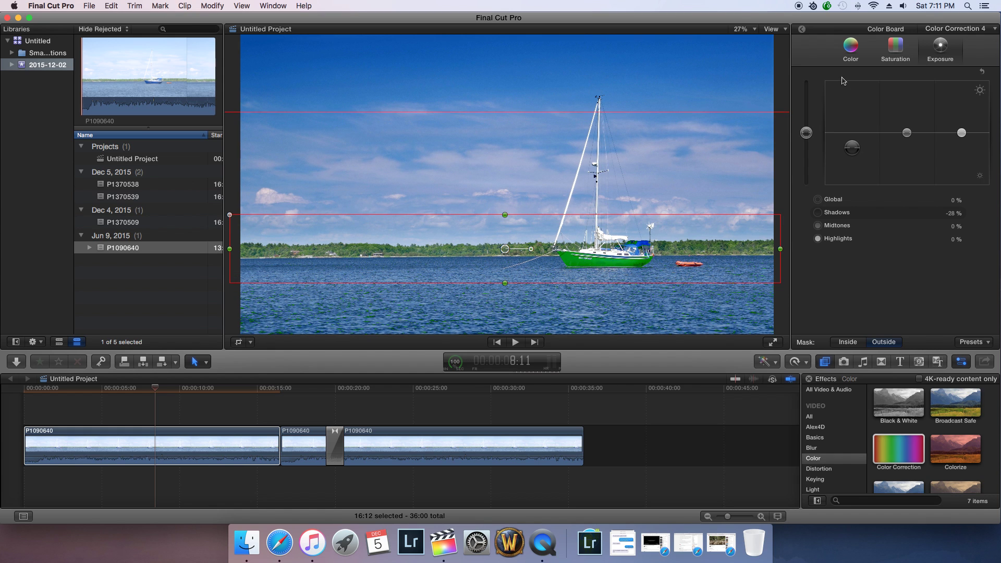